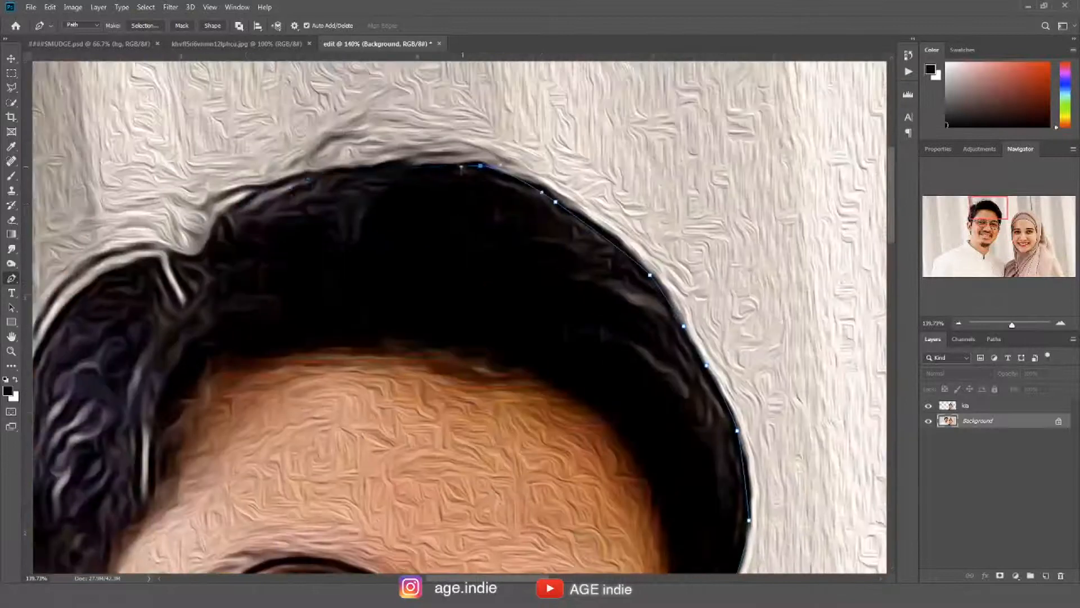
pyautogui.scroll(-8, 287, 416)
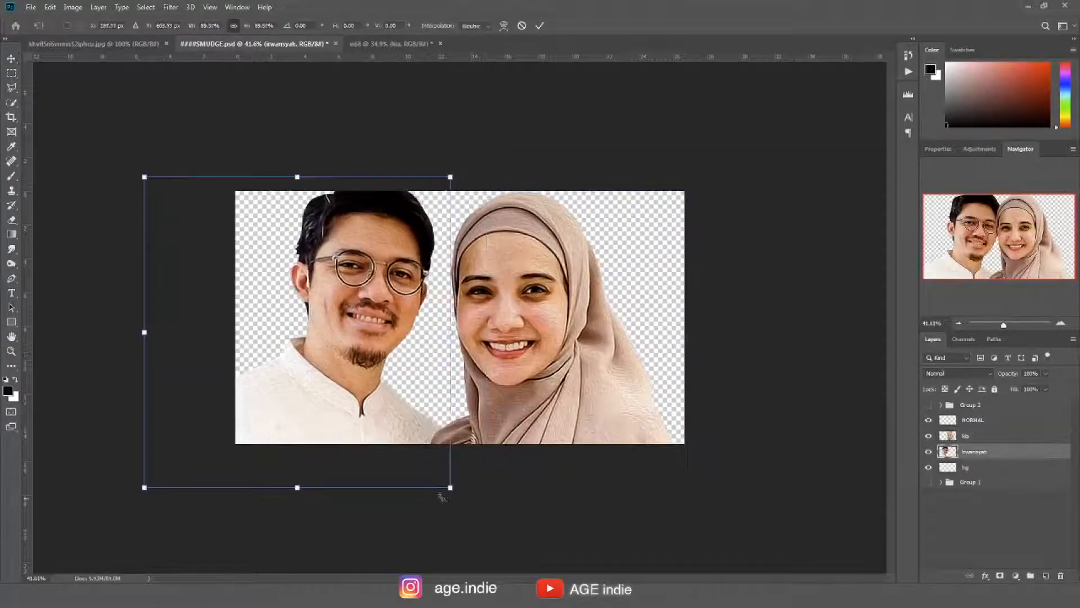
# Position the man's and woman's cutouts side by side on the ####SMUDGE.psd canvas and colour-label both portrait layers red.
pyautogui.moveTo(317, 422); pyautogui.dragTo(336, 433)
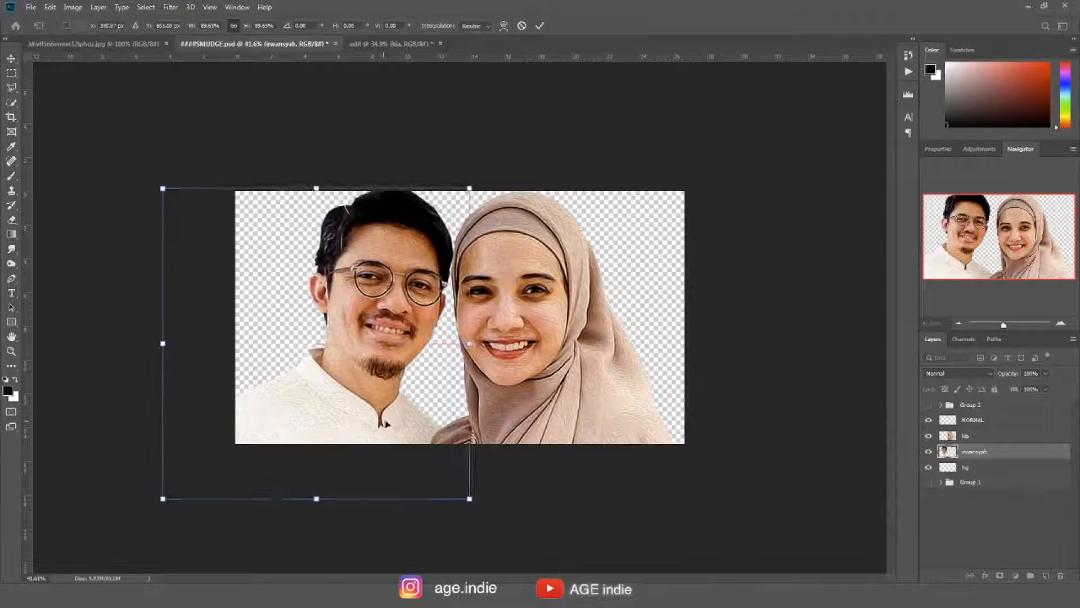
pyautogui.moveTo(475, 509); pyautogui.dragTo(482, 518)
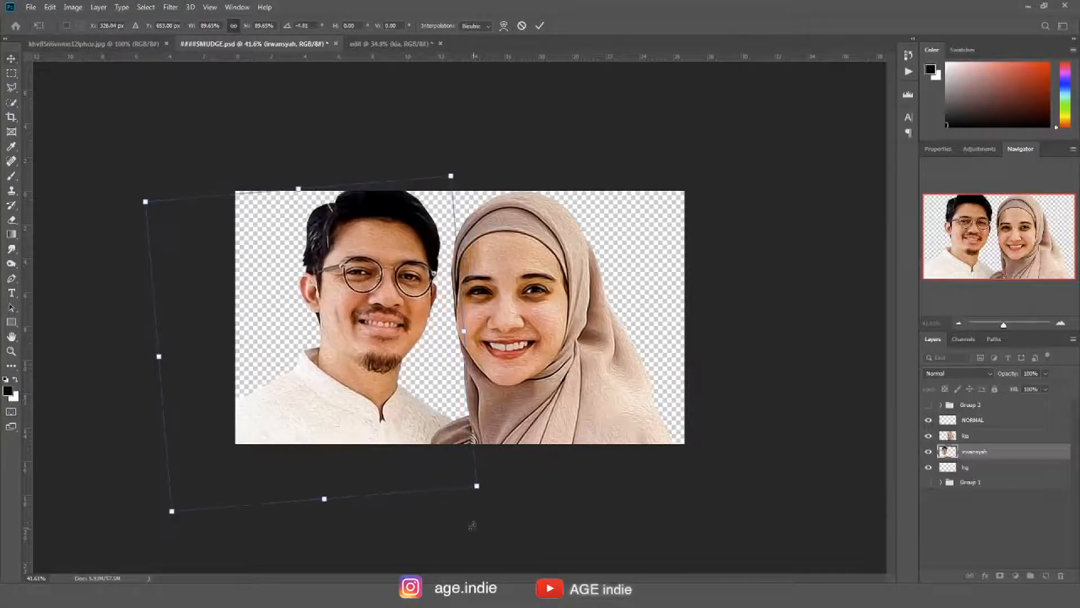
pyautogui.press('Escape')
pyautogui.moveTo(557, 419); pyautogui.dragTo(568, 405)
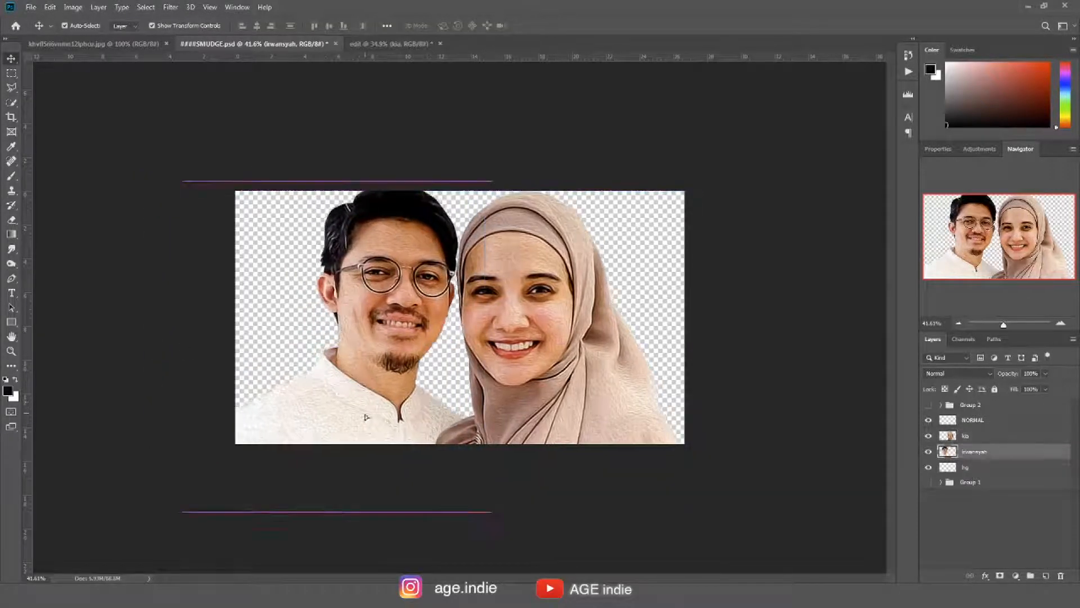
pyautogui.rightClick(992, 451)
pyautogui.click(891, 511)
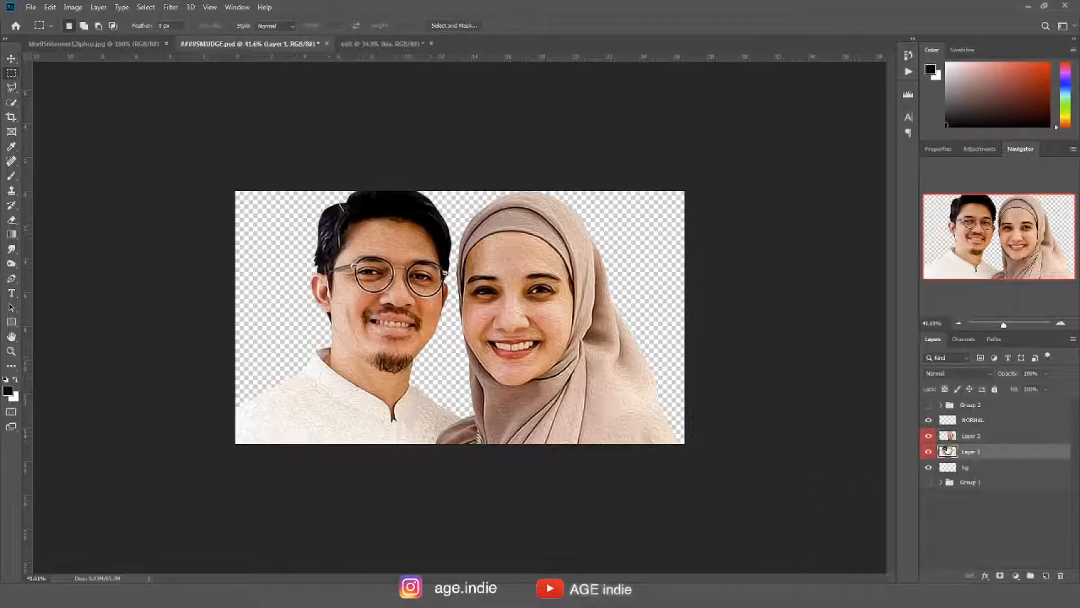
# Pull fine hair strands outward with the Mixer Brush along the top and left side of the man's head on Layer 1.
pyautogui.press('b')
pyautogui.scroll(5, 383, 352)
pyautogui.scroll(4, 384, 352)
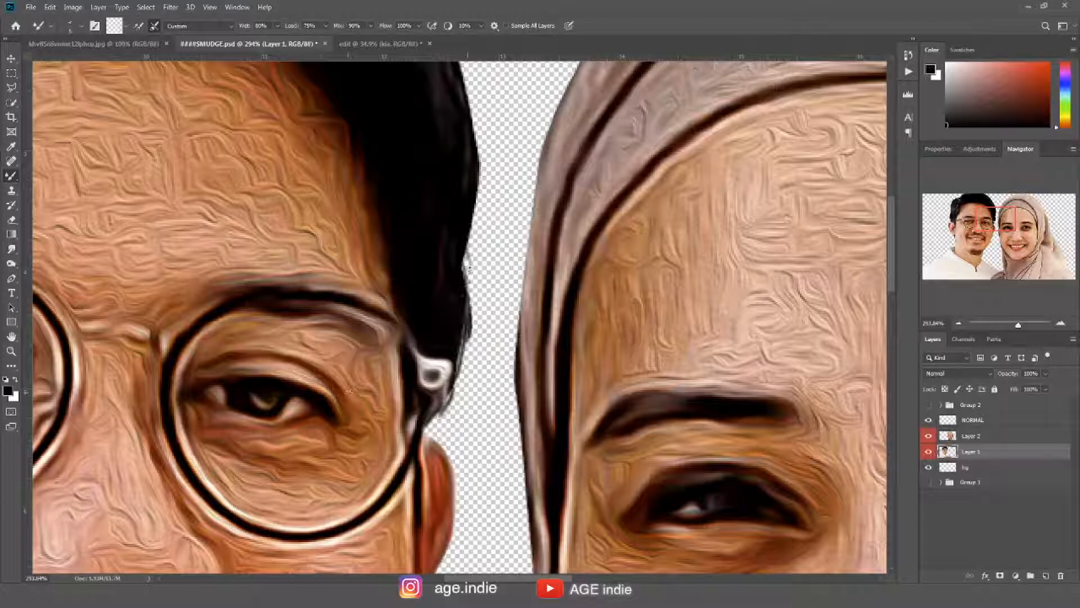
pyautogui.scroll(3, 500, 156)
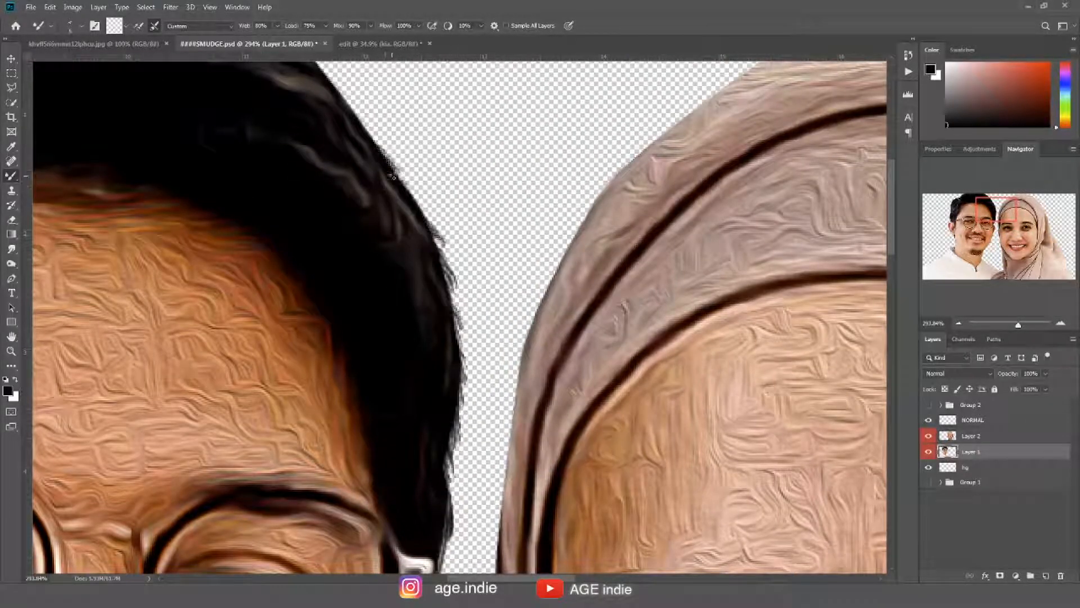
pyautogui.scroll(3, 393, 176)
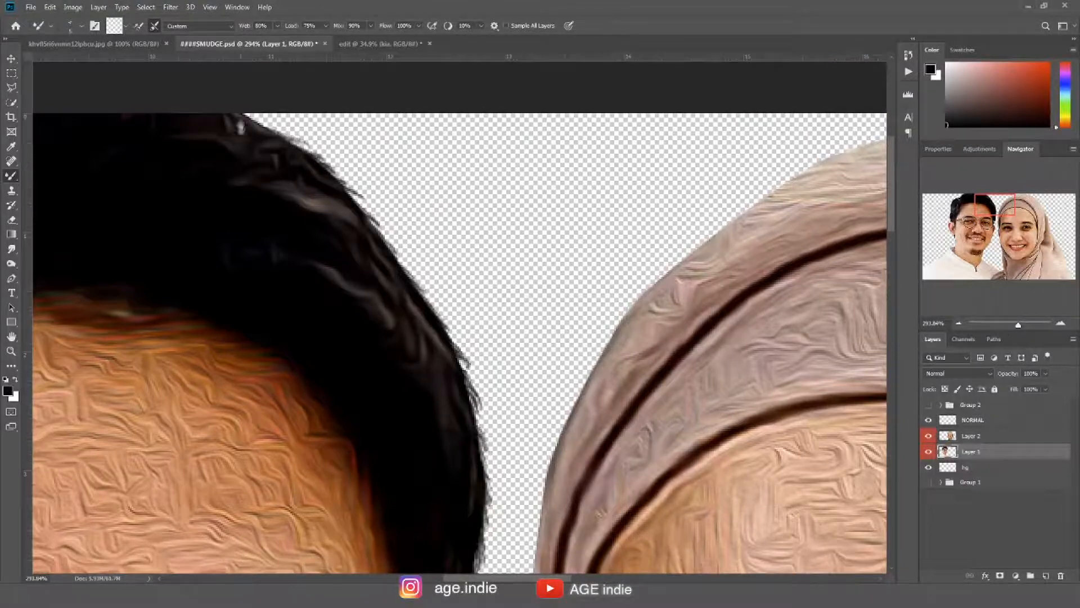
pyautogui.scroll(2, 243, 108)
pyautogui.hscroll(-5, 380, 276)
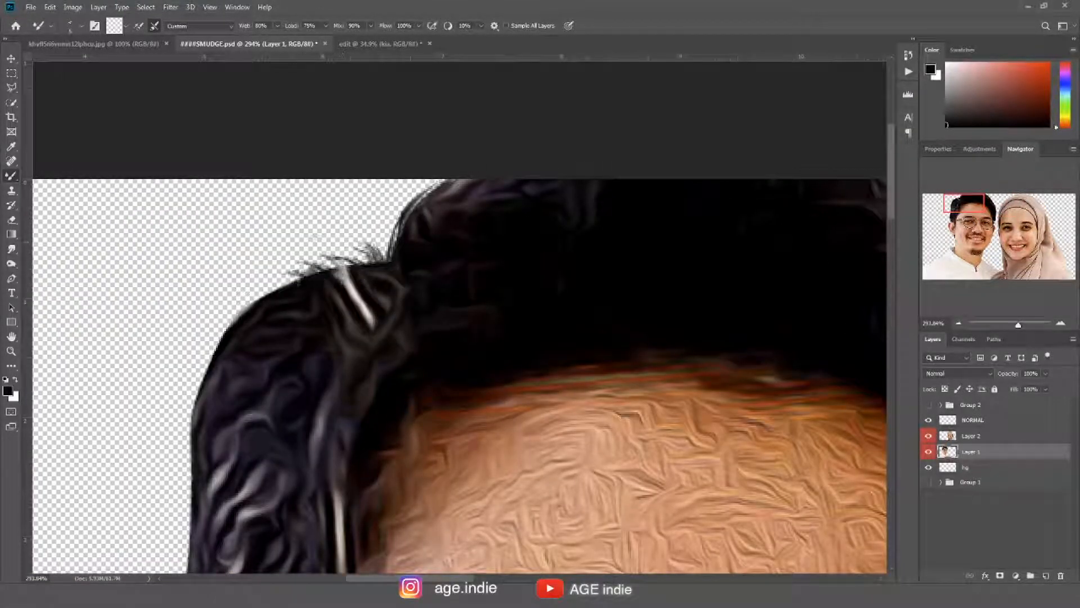
# Paint fine strands along the outer edge of the man's hair on his right side, down to above the ear.
pyautogui.moveTo(266, 302)
pyautogui.mouseDown()
pyautogui.moveTo(201, 337)
pyautogui.moveTo(183, 413)
pyautogui.moveTo(185, 552)
pyautogui.mouseUp()
pyautogui.scroll(-3, 260, 376)
pyautogui.hscroll(-2, 261, 375)
pyautogui.moveTo(247, 388); pyautogui.dragTo(228, 534)
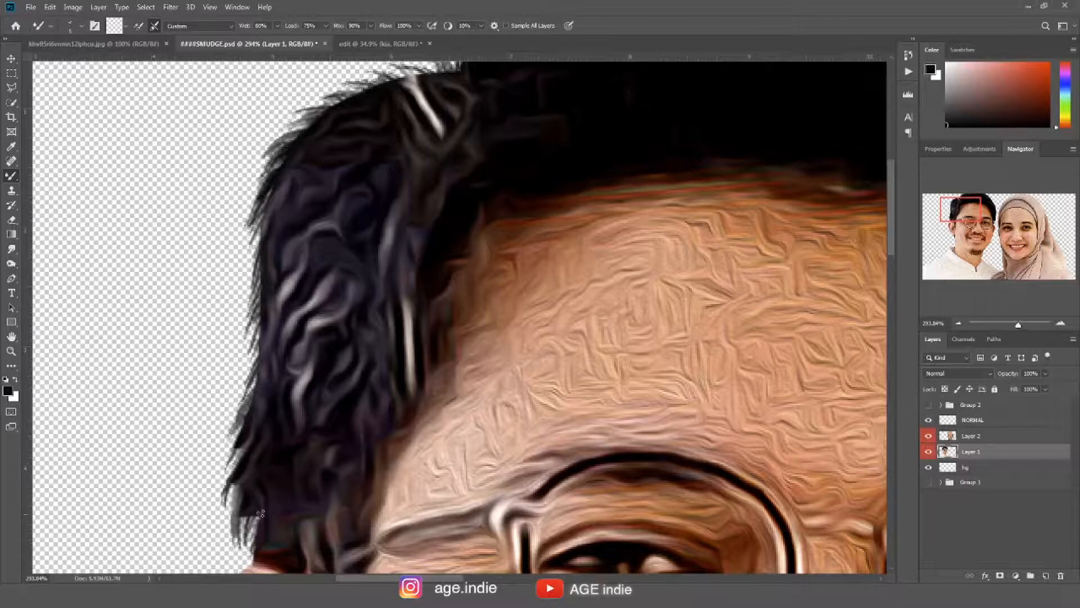
# Smooth the bridge, tip and nostrils of the woman's nose on Layer 2 with the Smudge tool.
pyautogui.scroll(-5, 260, 513)
pyautogui.hscroll(-2, 261, 513)
pyautogui.scroll(-3, 260, 513)
pyautogui.scroll(-5, 471, 341)
pyautogui.scroll(-3, 471, 342)
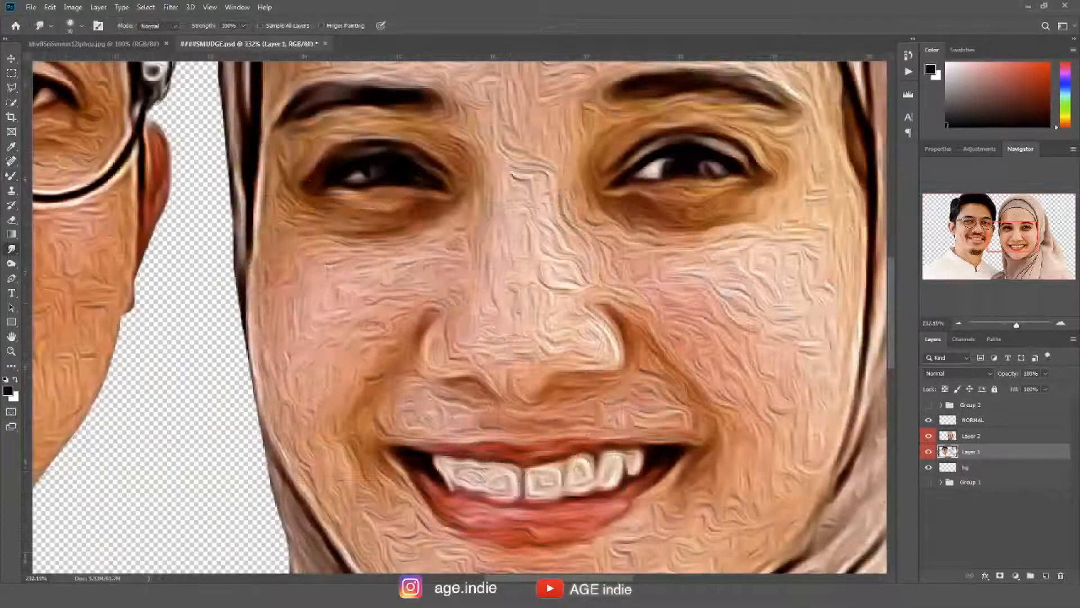
pyautogui.hotkey('alt', ']')
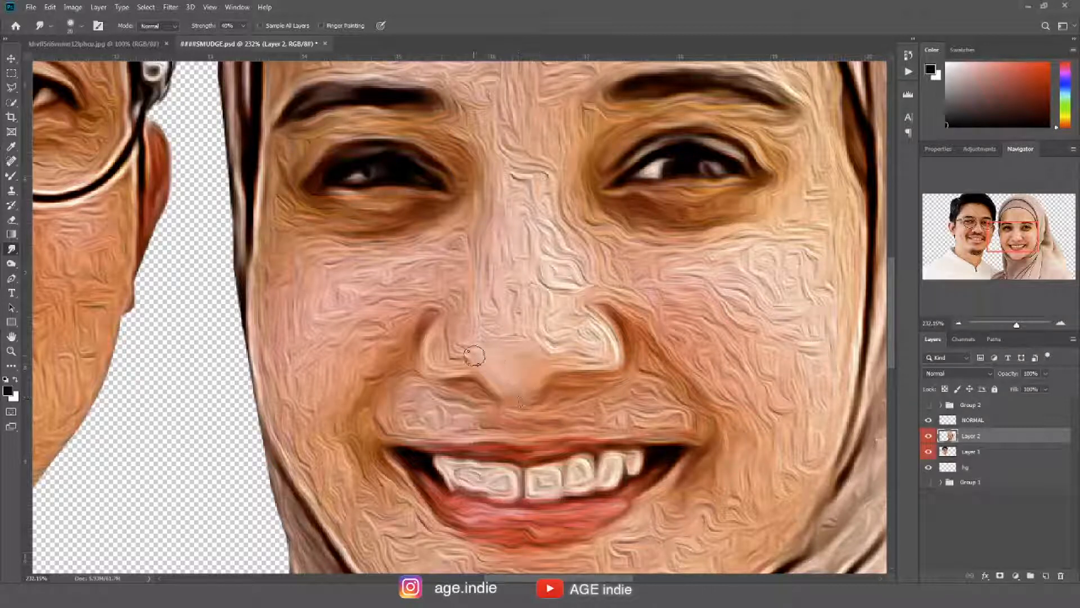
pyautogui.moveTo(547, 347)
pyautogui.mouseDown()
pyautogui.moveTo(516, 298)
pyautogui.moveTo(486, 278)
pyautogui.moveTo(515, 260)
pyautogui.moveTo(504, 208)
pyautogui.moveTo(516, 174)
pyautogui.moveTo(493, 230)
pyautogui.moveTo(553, 285)
pyautogui.moveTo(538, 173)
pyautogui.moveTo(522, 139)
pyautogui.moveTo(568, 278)
pyautogui.moveTo(580, 247)
pyautogui.mouseUp()
pyautogui.moveTo(590, 335); pyautogui.dragTo(569, 346)
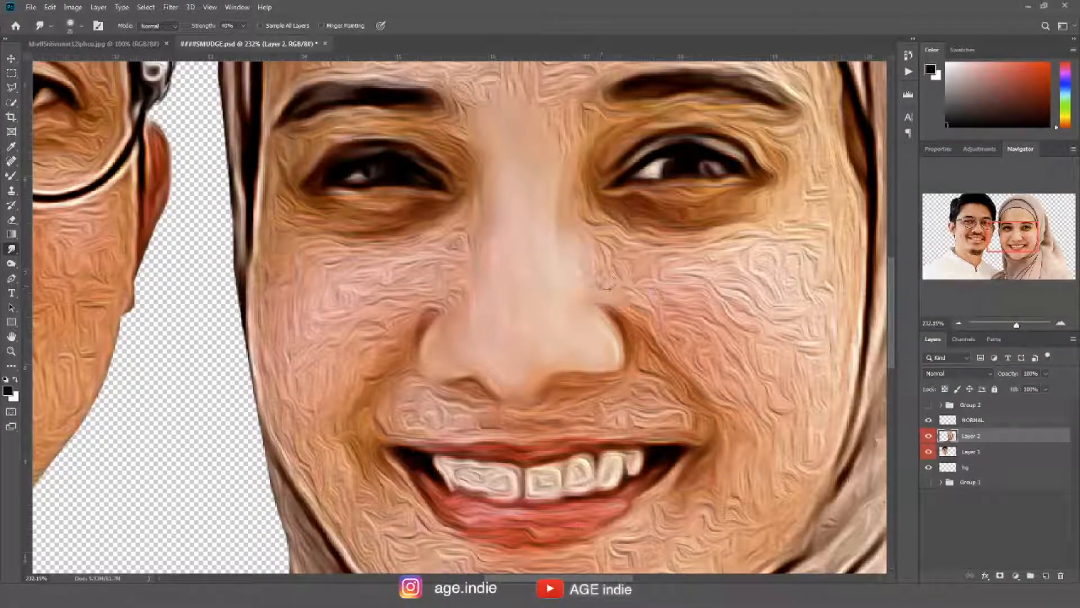
# Smudge the woman's left cheek smooth from the side of the nose outward and down to the jaw.
pyautogui.moveTo(613, 242)
pyautogui.mouseDown()
pyautogui.moveTo(609, 268)
pyautogui.moveTo(565, 304)
pyautogui.mouseUp()
pyautogui.moveTo(646, 309)
pyautogui.mouseDown()
pyautogui.moveTo(721, 398)
pyautogui.moveTo(635, 282)
pyautogui.moveTo(663, 248)
pyautogui.mouseUp()
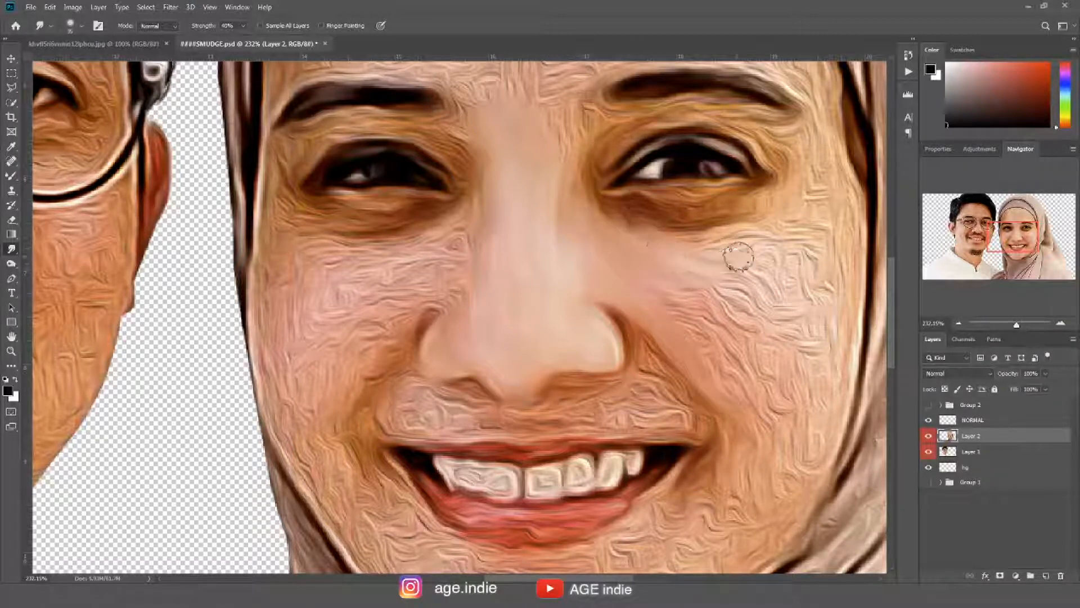
pyautogui.moveTo(734, 253)
pyautogui.mouseDown()
pyautogui.moveTo(635, 237)
pyautogui.moveTo(759, 262)
pyautogui.moveTo(804, 218)
pyautogui.moveTo(803, 247)
pyautogui.moveTo(676, 308)
pyautogui.moveTo(668, 296)
pyautogui.moveTo(725, 375)
pyautogui.moveTo(742, 317)
pyautogui.moveTo(704, 274)
pyautogui.moveTo(767, 300)
pyautogui.moveTo(851, 209)
pyautogui.moveTo(854, 280)
pyautogui.moveTo(794, 302)
pyautogui.moveTo(802, 370)
pyautogui.moveTo(761, 429)
pyautogui.moveTo(785, 372)
pyautogui.moveTo(844, 325)
pyautogui.moveTo(850, 256)
pyautogui.mouseUp()
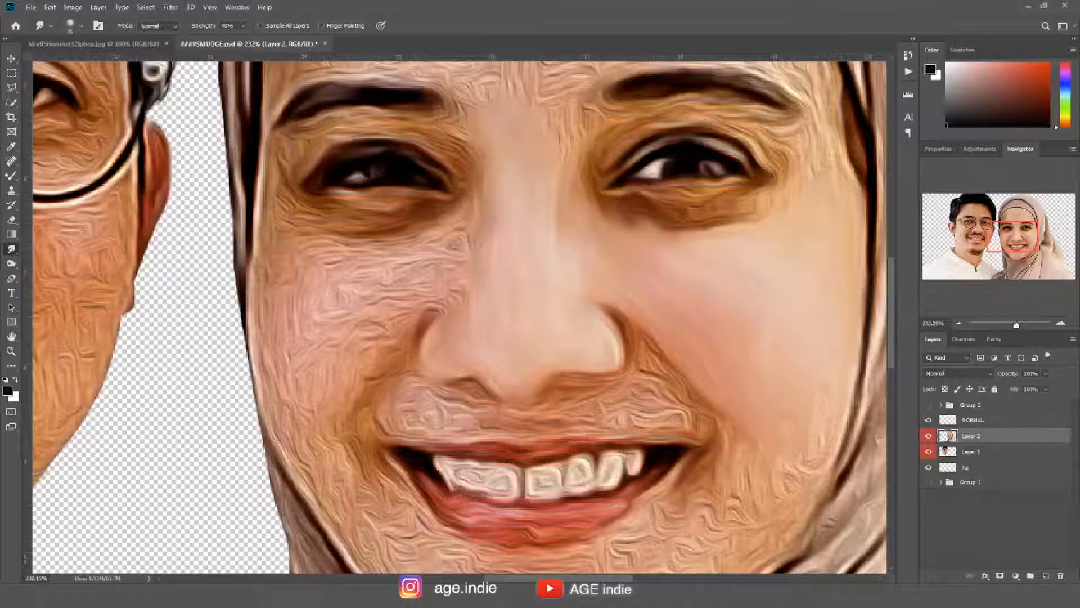
pyautogui.moveTo(837, 422)
pyautogui.mouseDown()
pyautogui.moveTo(740, 412)
pyautogui.moveTo(817, 460)
pyautogui.mouseUp()
pyautogui.moveTo(757, 477)
pyautogui.mouseDown()
pyautogui.moveTo(714, 505)
pyautogui.moveTo(754, 523)
pyautogui.mouseUp()
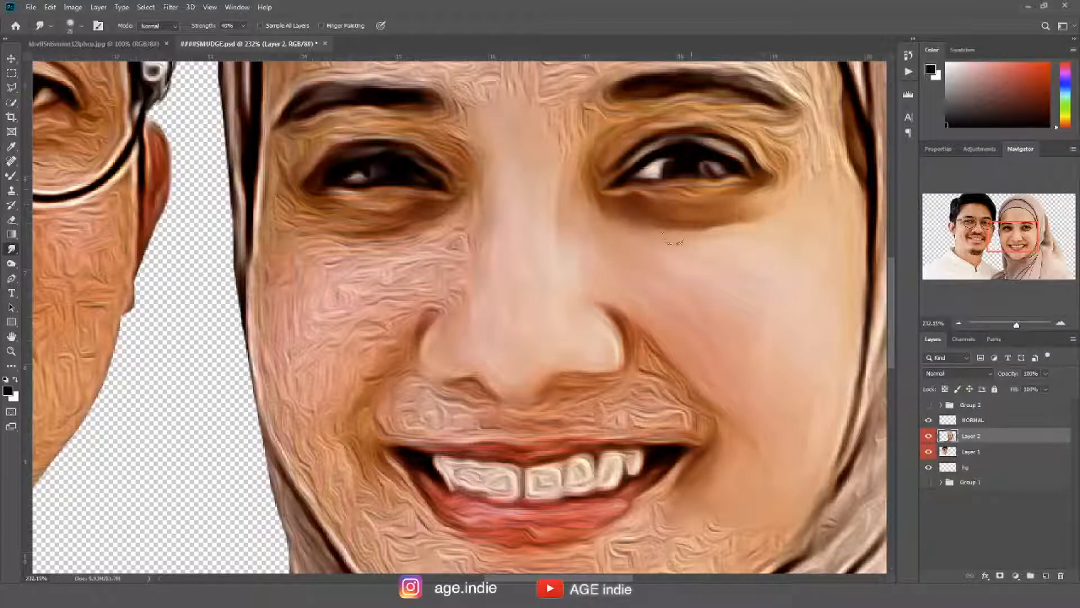
# Smooth the skin around the woman's left eye and above her left eyebrow with the Smudge tool.
pyautogui.moveTo(642, 197)
pyautogui.mouseDown()
pyautogui.moveTo(690, 191)
pyautogui.moveTo(661, 190)
pyautogui.mouseUp()
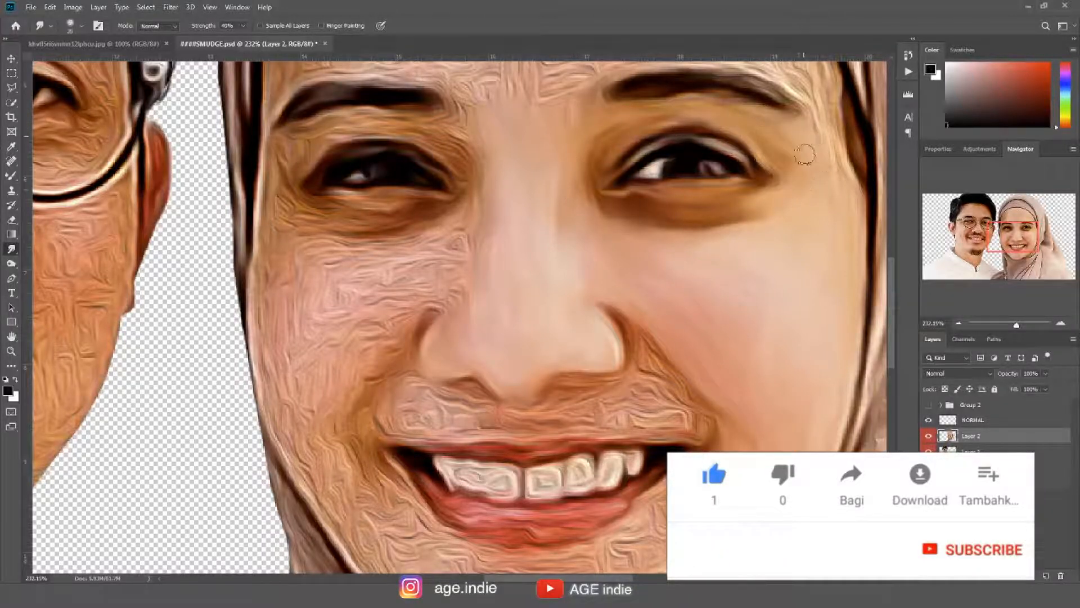
pyautogui.moveTo(325, 217); pyautogui.dragTo(331, 272)
pyautogui.moveTo(566, 171)
pyautogui.mouseDown()
pyautogui.moveTo(692, 90)
pyautogui.moveTo(822, 164)
pyautogui.moveTo(772, 102)
pyautogui.moveTo(816, 84)
pyautogui.mouseUp()
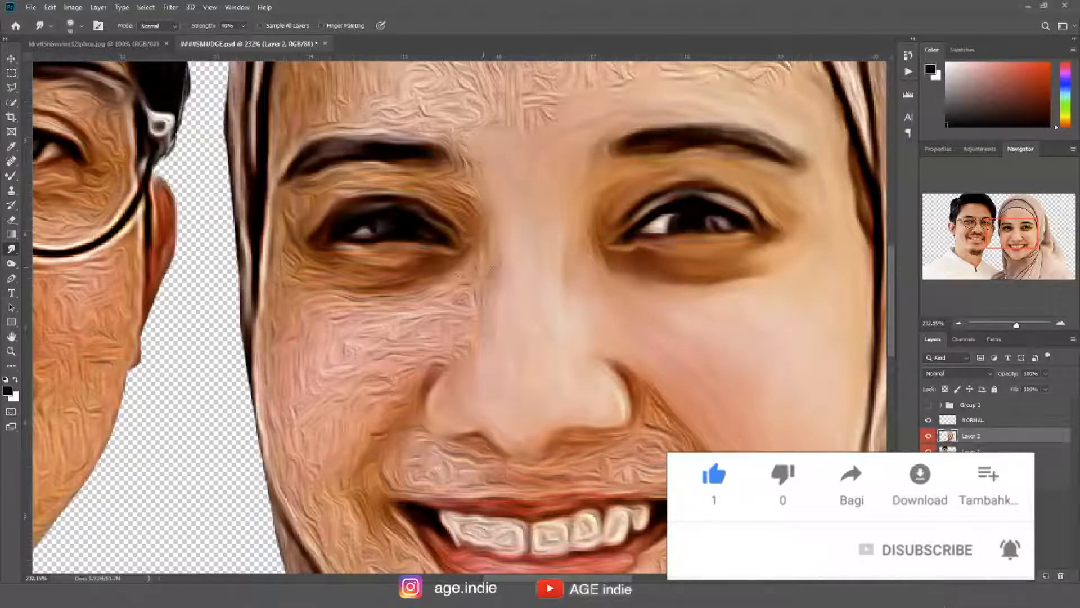
# Smudge the woman's right cheek and eye area smooth, and lock the transparent pixels of Layer 1 and Layer 2.
pyautogui.moveTo(392, 322); pyautogui.dragTo(296, 259)
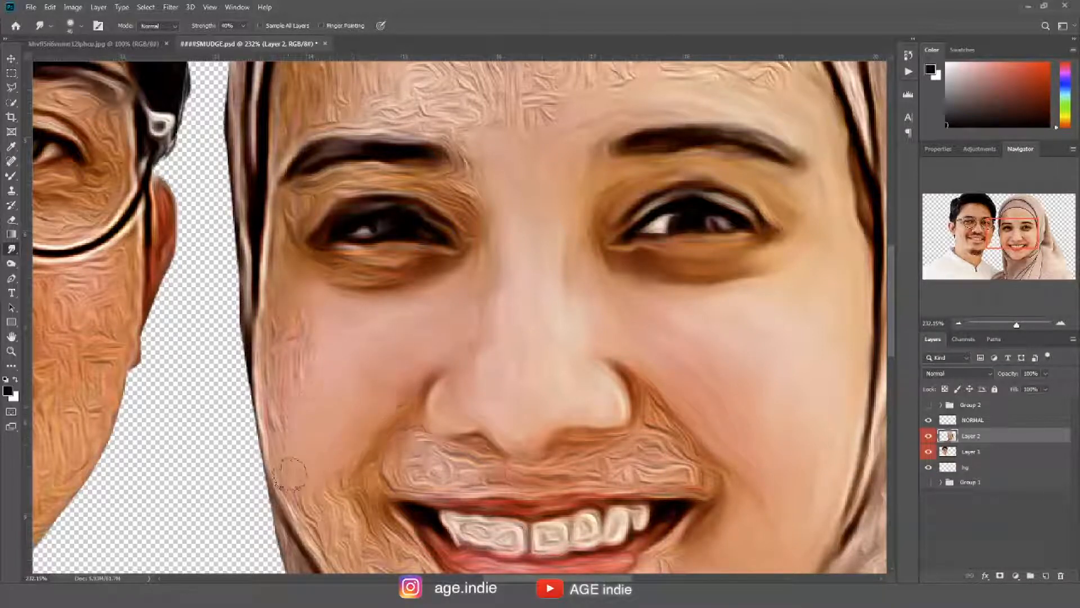
pyautogui.press('/')
pyautogui.moveTo(309, 344)
pyautogui.mouseDown()
pyautogui.moveTo(262, 354)
pyautogui.moveTo(288, 236)
pyautogui.mouseUp()
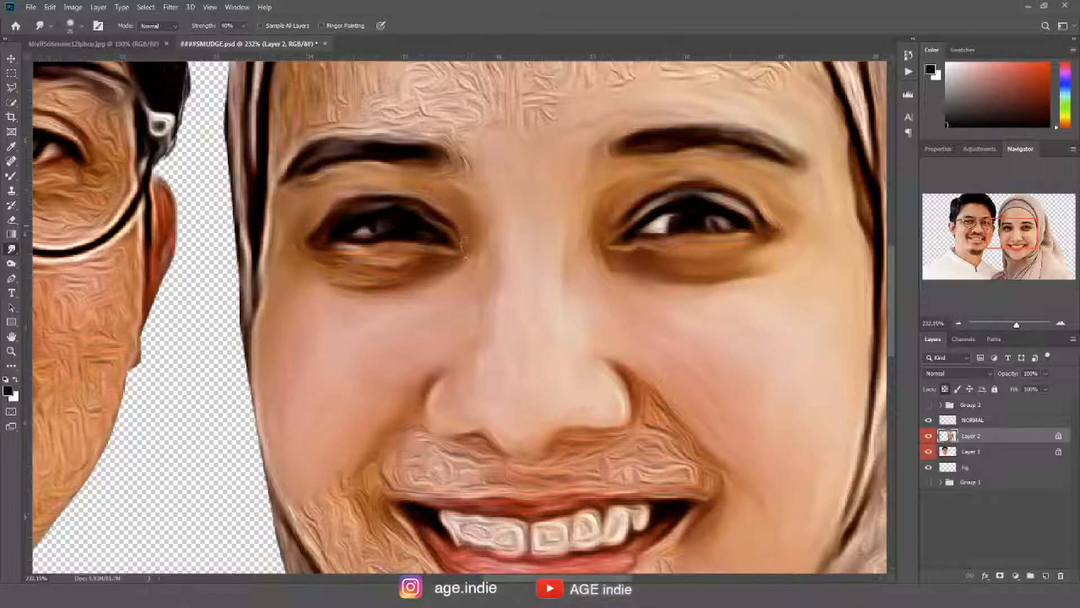
# Smooth the skin between the woman's nose and upper lip with the Smudge tool.
pyautogui.moveTo(360, 394); pyautogui.dragTo(369, 201)
pyautogui.scroll(1, 429, 335)
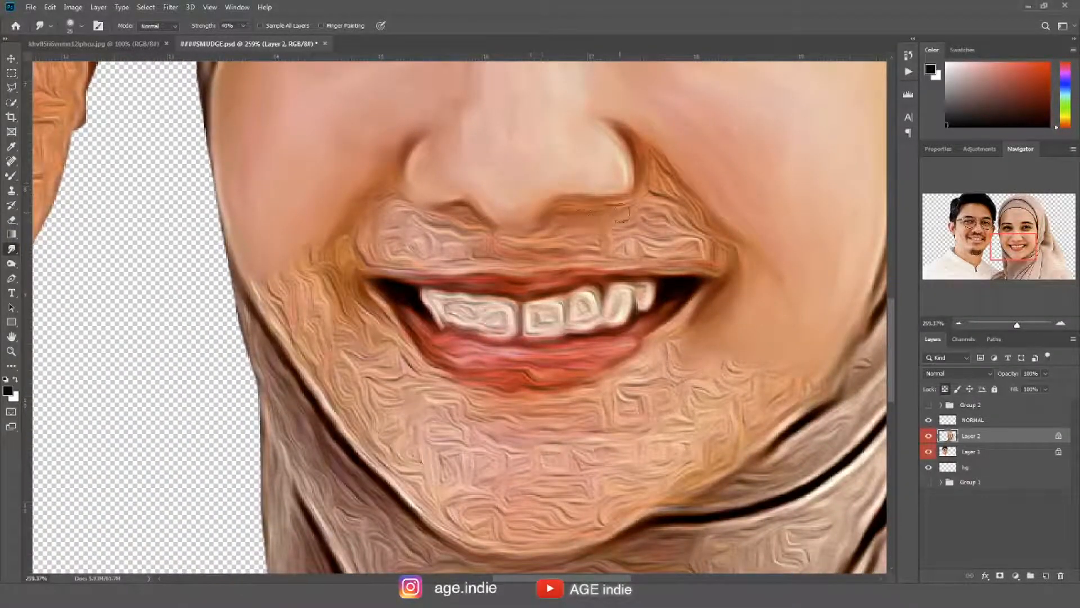
pyautogui.moveTo(632, 208)
pyautogui.mouseDown()
pyautogui.moveTo(647, 162)
pyautogui.moveTo(680, 218)
pyautogui.mouseUp()
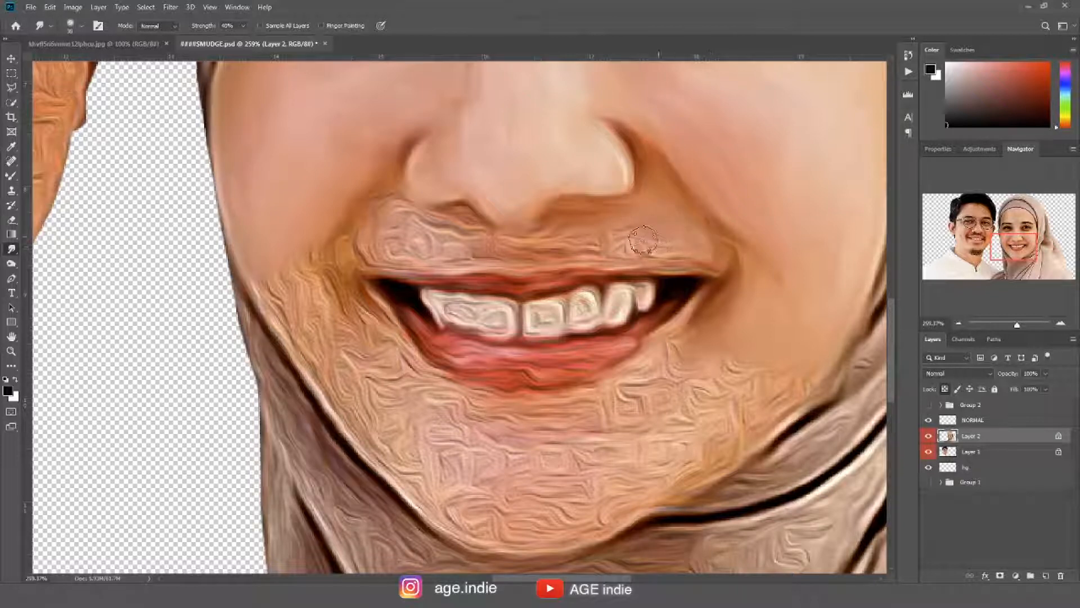
pyautogui.moveTo(580, 248); pyautogui.dragTo(449, 237)
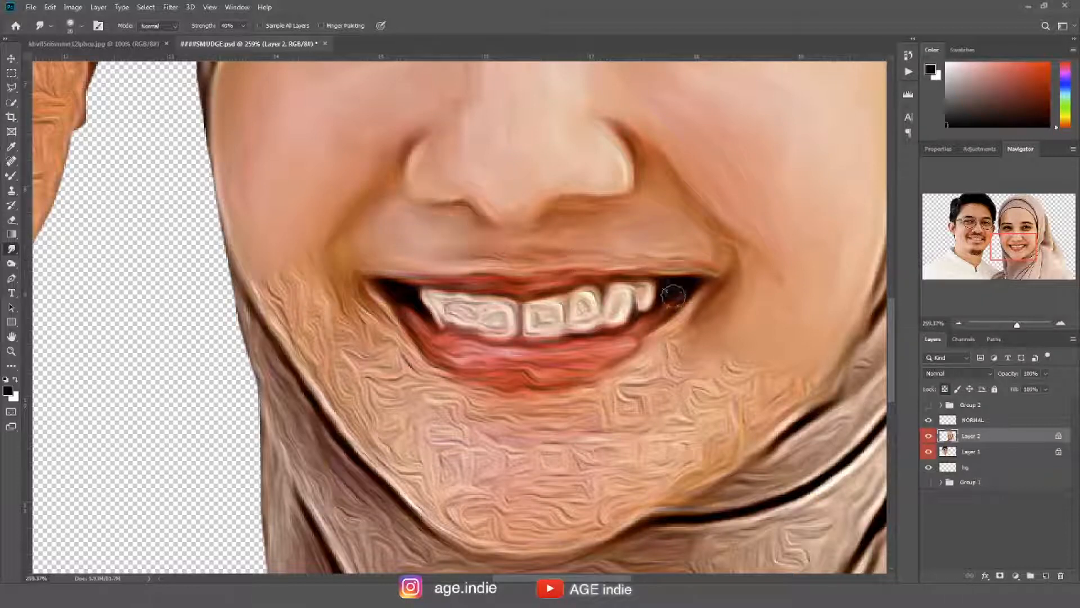
# Smudge the skin from the woman's right mouth corner along the jaw and across the whole chin.
pyautogui.moveTo(371, 306); pyautogui.dragTo(364, 318)
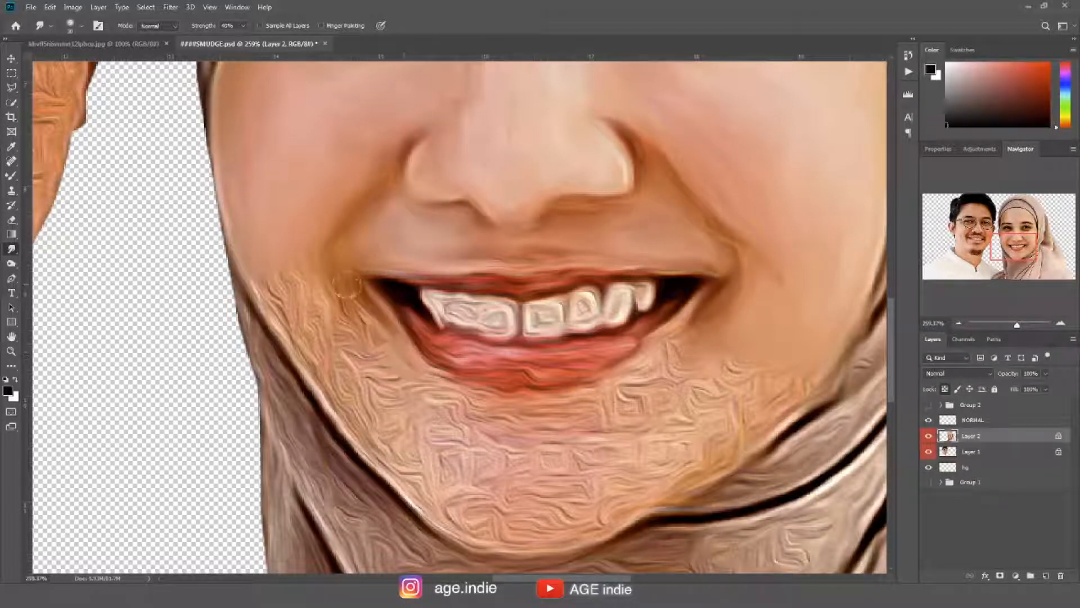
pyautogui.moveTo(292, 268)
pyautogui.mouseDown()
pyautogui.moveTo(321, 366)
pyautogui.moveTo(450, 400)
pyautogui.moveTo(427, 390)
pyautogui.mouseUp()
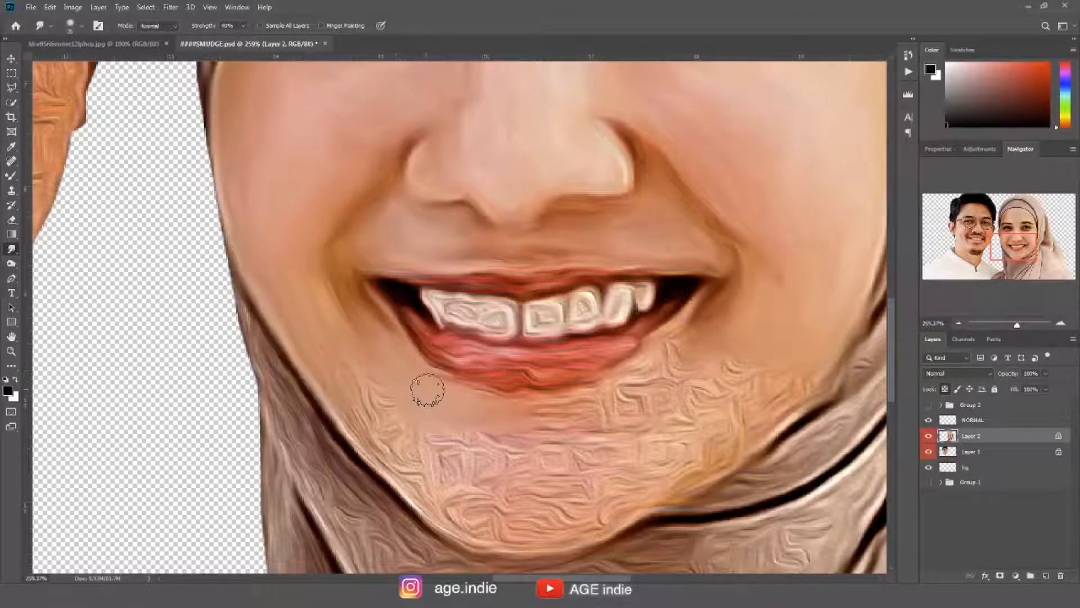
pyautogui.moveTo(668, 349)
pyautogui.mouseDown()
pyautogui.moveTo(646, 379)
pyautogui.moveTo(771, 411)
pyautogui.moveTo(684, 422)
pyautogui.moveTo(394, 419)
pyautogui.moveTo(393, 461)
pyautogui.moveTo(519, 533)
pyautogui.moveTo(585, 526)
pyautogui.moveTo(681, 442)
pyautogui.moveTo(621, 431)
pyautogui.moveTo(549, 450)
pyautogui.mouseUp()
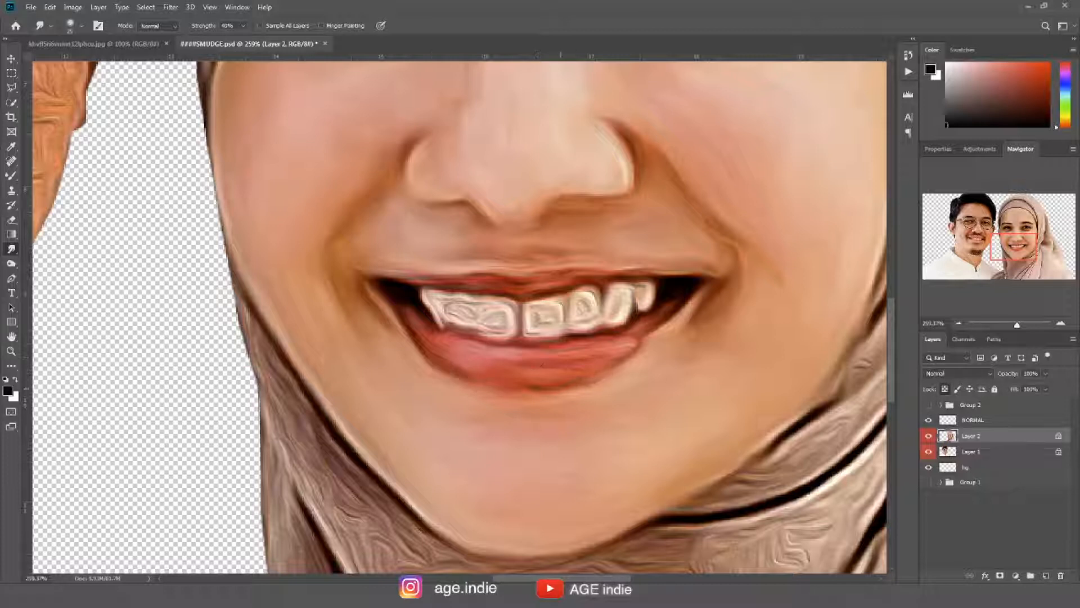
# Smooth the woman's lips and teeth with the Smudge tool, using a smaller brush for the teeth.
pyautogui.moveTo(542, 364); pyautogui.dragTo(666, 322)
pyautogui.press('[')
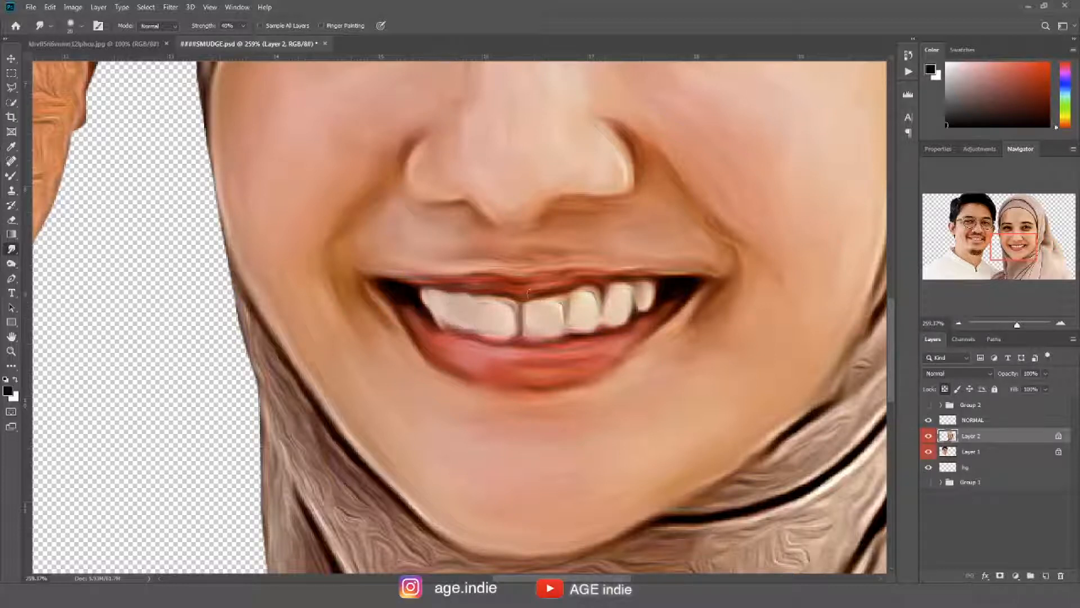
pyautogui.moveTo(663, 253)
pyautogui.mouseDown()
pyautogui.moveTo(588, 540)
pyautogui.moveTo(726, 269)
pyautogui.moveTo(667, 217)
pyautogui.moveTo(478, 296)
pyautogui.moveTo(338, 304)
pyautogui.moveTo(439, 259)
pyautogui.moveTo(296, 258)
pyautogui.moveTo(568, 217)
pyautogui.moveTo(554, 278)
pyautogui.moveTo(647, 147)
pyautogui.moveTo(608, 141)
pyautogui.moveTo(540, 177)
pyautogui.moveTo(265, 261)
pyautogui.moveTo(528, 192)
pyautogui.moveTo(541, 254)
pyautogui.mouseUp()
# Enlarge the smudge brush and smooth the woman's forehead up to the edge of the headscarf.
pyautogui.press(']')
pyautogui.press(']')
pyautogui.press(']')
pyautogui.press(']')
pyautogui.press(']')
pyautogui.press(']')
pyautogui.moveTo(549, 174)
pyautogui.mouseDown()
pyautogui.moveTo(617, 183)
pyautogui.moveTo(468, 174)
pyautogui.moveTo(404, 145)
pyautogui.moveTo(387, 202)
pyautogui.moveTo(293, 169)
pyautogui.moveTo(236, 362)
pyautogui.moveTo(190, 304)
pyautogui.moveTo(214, 233)
pyautogui.mouseUp()
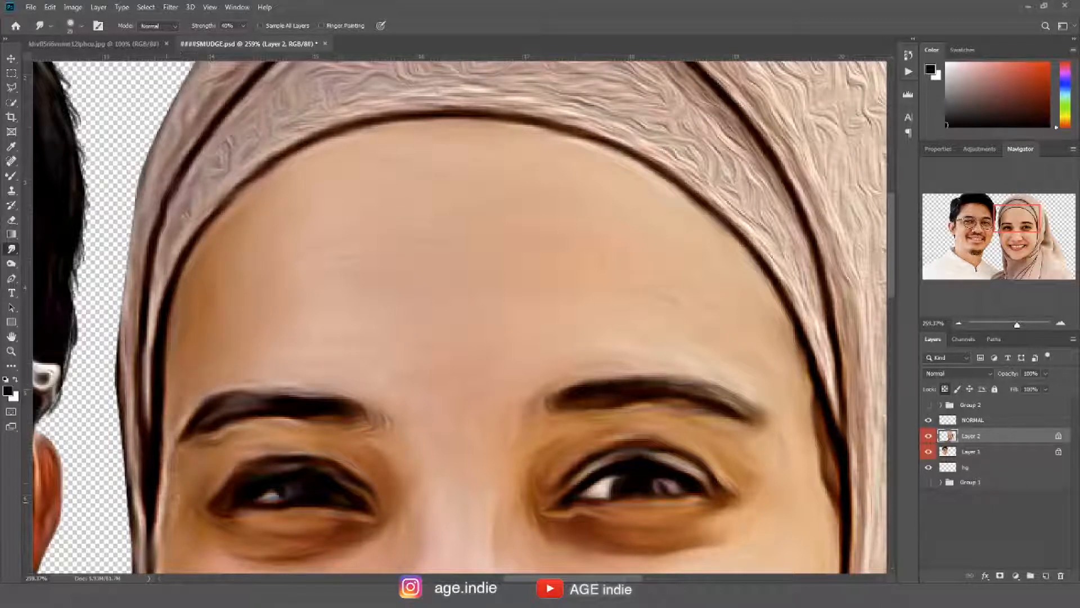
# Smudge the inner band of the woman's headscarf smooth from her right temple across the top of the forehead.
pyautogui.moveTo(189, 211)
pyautogui.mouseDown()
pyautogui.moveTo(142, 529)
pyautogui.moveTo(150, 402)
pyautogui.mouseUp()
pyautogui.moveTo(164, 229); pyautogui.dragTo(179, 373)
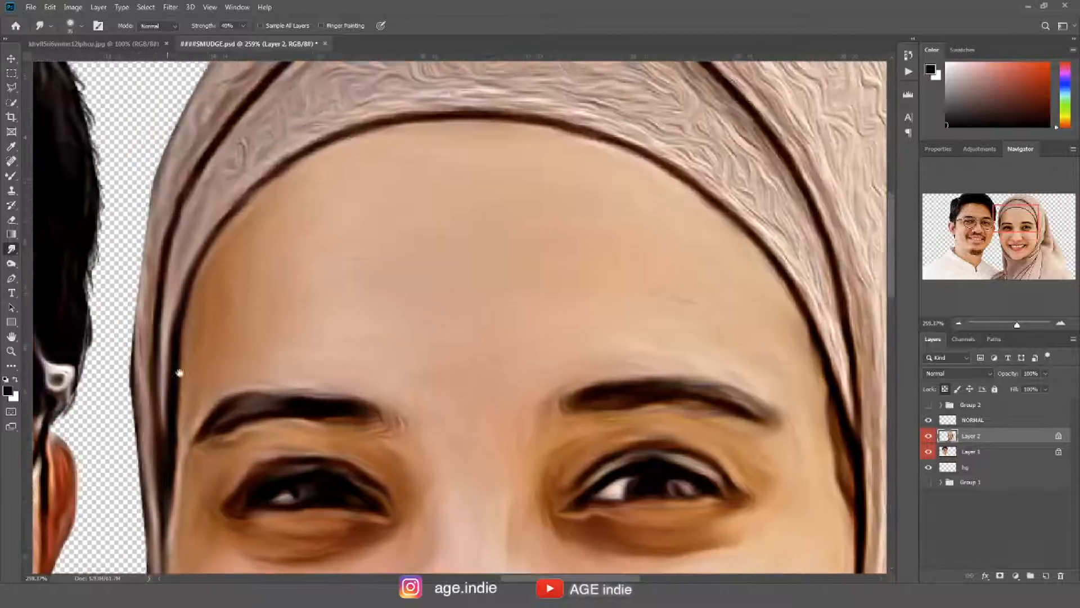
pyautogui.moveTo(333, 112)
pyautogui.mouseDown()
pyautogui.moveTo(262, 209)
pyautogui.moveTo(294, 167)
pyautogui.moveTo(370, 208)
pyautogui.moveTo(473, 205)
pyautogui.mouseUp()
pyautogui.moveTo(360, 184); pyautogui.dragTo(421, 176)
pyautogui.moveTo(349, 129)
pyautogui.mouseDown()
pyautogui.moveTo(461, 130)
pyautogui.moveTo(535, 185)
pyautogui.moveTo(502, 120)
pyautogui.moveTo(543, 174)
pyautogui.moveTo(709, 298)
pyautogui.moveTo(762, 373)
pyautogui.moveTo(799, 479)
pyautogui.moveTo(738, 294)
pyautogui.moveTo(794, 397)
pyautogui.mouseUp()
pyautogui.moveTo(526, 136); pyautogui.dragTo(682, 253)
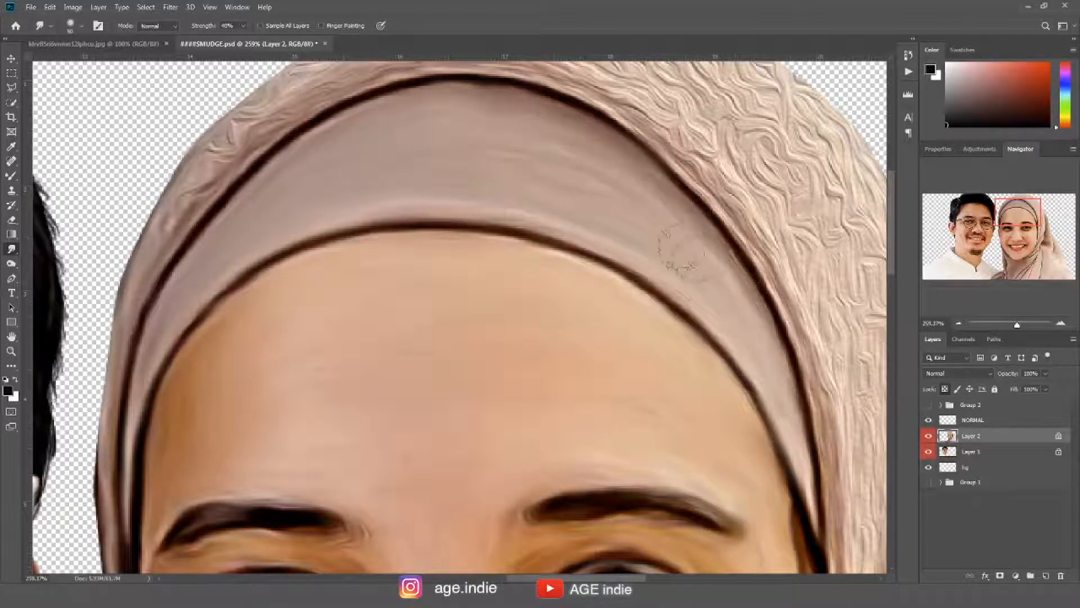
# Smooth the outer layer of the headscarf over the woman's head with a larger smudge brush.
pyautogui.moveTo(394, 270); pyautogui.dragTo(429, 354)
pyautogui.press(']')
pyautogui.moveTo(138, 390)
pyautogui.mouseDown()
pyautogui.moveTo(250, 243)
pyautogui.moveTo(387, 126)
pyautogui.moveTo(143, 362)
pyautogui.moveTo(348, 183)
pyautogui.moveTo(525, 138)
pyautogui.moveTo(373, 143)
pyautogui.moveTo(506, 85)
pyautogui.moveTo(668, 149)
pyautogui.moveTo(563, 81)
pyautogui.moveTo(489, 133)
pyautogui.moveTo(806, 252)
pyautogui.moveTo(660, 115)
pyautogui.mouseUp()
pyautogui.moveTo(839, 219)
pyautogui.mouseDown()
pyautogui.moveTo(594, 147)
pyautogui.moveTo(583, 192)
pyautogui.mouseUp()
pyautogui.press(']')
pyautogui.moveTo(585, 174)
pyautogui.mouseDown()
pyautogui.moveTo(548, 175)
pyautogui.moveTo(578, 208)
pyautogui.moveTo(509, 215)
pyautogui.moveTo(608, 288)
pyautogui.moveTo(583, 382)
pyautogui.moveTo(606, 309)
pyautogui.moveTo(637, 315)
pyautogui.moveTo(641, 304)
pyautogui.moveTo(682, 340)
pyautogui.mouseUp()
# Smudge the headscarf fabric hanging beside the left side of the woman's face, following its folds.
pyautogui.moveTo(591, 360); pyautogui.dragTo(549, 175)
pyautogui.moveTo(565, 206)
pyautogui.mouseDown()
pyautogui.moveTo(572, 251)
pyautogui.moveTo(625, 234)
pyautogui.moveTo(647, 143)
pyautogui.mouseUp()
pyautogui.moveTo(594, 446)
pyautogui.mouseDown()
pyautogui.moveTo(592, 229)
pyautogui.moveTo(670, 219)
pyautogui.moveTo(627, 259)
pyautogui.moveTo(618, 365)
pyautogui.mouseUp()
pyautogui.moveTo(647, 163); pyautogui.dragTo(559, 510)
pyautogui.moveTo(632, 146)
pyautogui.mouseDown()
pyautogui.moveTo(651, 242)
pyautogui.moveTo(731, 456)
pyautogui.moveTo(604, 270)
pyautogui.mouseUp()
pyautogui.moveTo(602, 484)
pyautogui.mouseDown()
pyautogui.moveTo(661, 422)
pyautogui.moveTo(612, 275)
pyautogui.mouseUp()
pyautogui.moveTo(517, 281)
pyautogui.mouseDown()
pyautogui.moveTo(511, 368)
pyautogui.moveTo(660, 225)
pyautogui.moveTo(748, 361)
pyautogui.mouseUp()
pyautogui.moveTo(743, 416); pyautogui.dragTo(708, 269)
pyautogui.moveTo(709, 269)
pyautogui.mouseDown()
pyautogui.moveTo(721, 405)
pyautogui.moveTo(782, 365)
pyautogui.mouseUp()
pyautogui.moveTo(616, 326); pyautogui.dragTo(585, 281)
pyautogui.moveTo(461, 279)
pyautogui.mouseDown()
pyautogui.moveTo(495, 315)
pyautogui.moveTo(602, 362)
pyautogui.moveTo(610, 463)
pyautogui.moveTo(734, 467)
pyautogui.mouseUp()
# Smooth the headscarf folds draped over the woman's left shoulder and chest with the Smudge tool.
pyautogui.scroll(-4, 734, 467)
pyautogui.moveTo(813, 428); pyautogui.dragTo(668, 280)
pyautogui.moveTo(675, 343); pyautogui.dragTo(613, 436)
pyautogui.moveTo(629, 378); pyautogui.dragTo(646, 274)
pyautogui.moveTo(445, 310)
pyautogui.mouseDown()
pyautogui.moveTo(439, 265)
pyautogui.moveTo(726, 446)
pyautogui.moveTo(579, 386)
pyautogui.moveTo(512, 454)
pyautogui.moveTo(371, 236)
pyautogui.moveTo(332, 393)
pyautogui.moveTo(345, 478)
pyautogui.moveTo(340, 350)
pyautogui.mouseUp()
pyautogui.moveTo(340, 350); pyautogui.dragTo(537, 316)
pyautogui.moveTo(500, 281)
pyautogui.mouseDown()
pyautogui.moveTo(348, 444)
pyautogui.moveTo(405, 301)
pyautogui.moveTo(307, 431)
pyautogui.mouseUp()
pyautogui.press(']')
pyautogui.moveTo(383, 360); pyautogui.dragTo(530, 208)
pyautogui.moveTo(439, 253); pyautogui.dragTo(612, 277)
pyautogui.moveTo(725, 141); pyautogui.dragTo(633, 204)
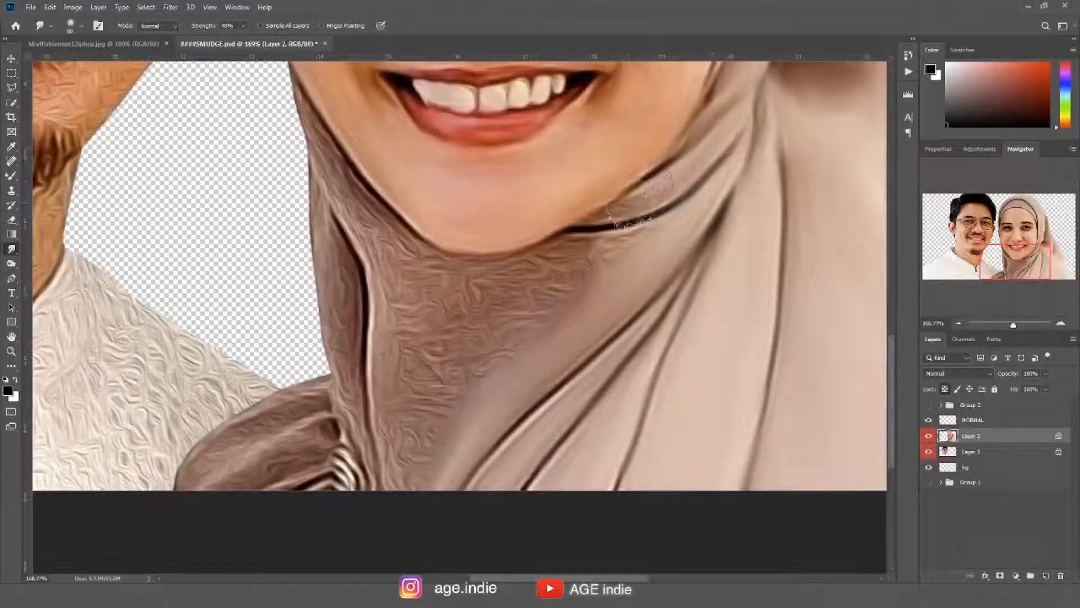
# Smudge the headscarf fabric below the woman's chin and down to her right shoulder at the canvas edge.
pyautogui.moveTo(627, 247)
pyautogui.mouseDown()
pyautogui.moveTo(540, 275)
pyautogui.moveTo(450, 394)
pyautogui.moveTo(422, 464)
pyautogui.mouseUp()
pyautogui.moveTo(478, 293)
pyautogui.mouseDown()
pyautogui.moveTo(557, 272)
pyautogui.moveTo(478, 304)
pyautogui.mouseUp()
pyautogui.moveTo(382, 209)
pyautogui.mouseDown()
pyautogui.moveTo(411, 243)
pyautogui.moveTo(438, 473)
pyautogui.mouseUp()
pyautogui.moveTo(337, 202); pyautogui.dragTo(389, 316)
pyautogui.moveTo(421, 260)
pyautogui.mouseDown()
pyautogui.moveTo(429, 270)
pyautogui.moveTo(533, 250)
pyautogui.mouseUp()
pyautogui.moveTo(472, 253); pyautogui.dragTo(479, 467)
pyautogui.moveTo(436, 388); pyautogui.dragTo(320, 450)
pyautogui.moveTo(360, 444); pyautogui.dragTo(461, 484)
# On Layer 1, smudge the oil-paint texture smooth on the man's nose and the cheek below the right lens of his glasses.
pyautogui.scroll(3, 460, 484)
pyautogui.scroll(10, 507, 427)
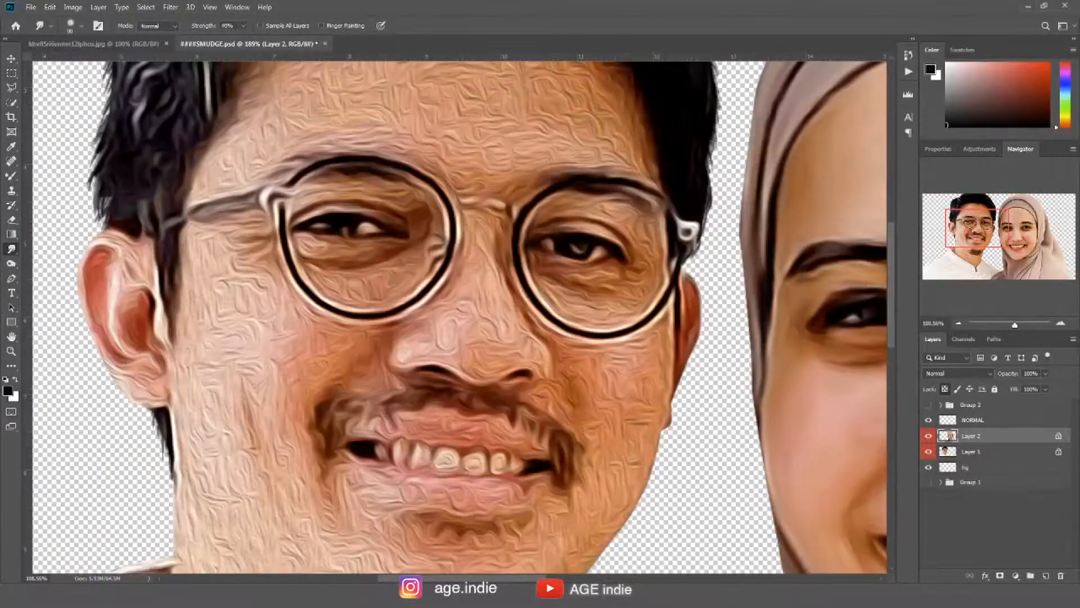
pyautogui.hotkey('alt', '[')
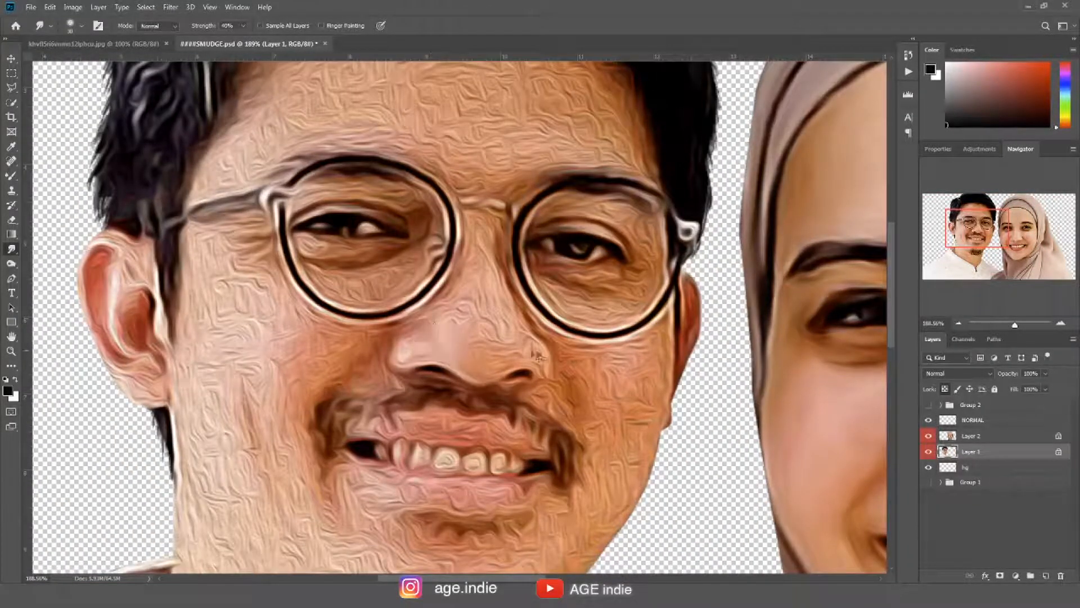
pyautogui.scroll(2, 538, 357)
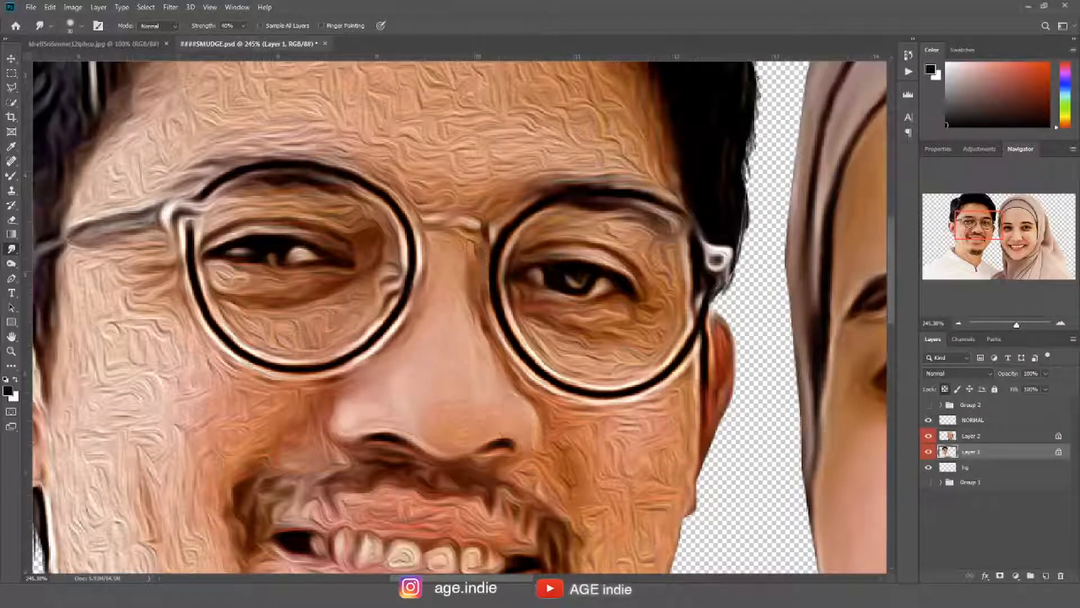
pyautogui.moveTo(490, 291)
pyautogui.mouseDown()
pyautogui.moveTo(644, 410)
pyautogui.moveTo(697, 378)
pyautogui.mouseUp()
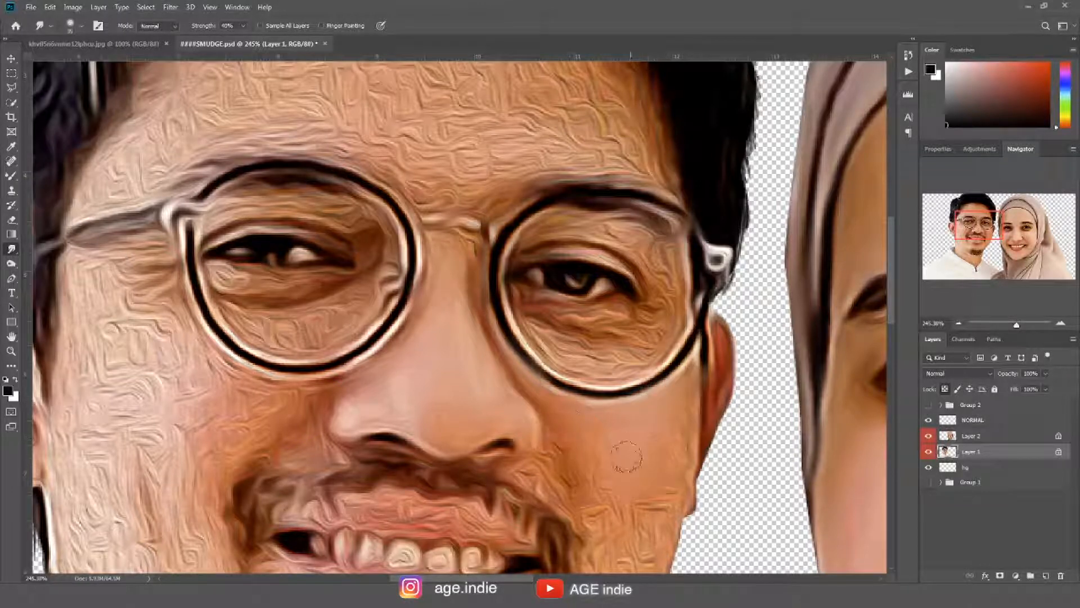
# Smudge the rest of the man's right-hand cheek and jaw at 65% strength, plus the eye area behind the right lens.
pyautogui.moveTo(653, 486); pyautogui.dragTo(676, 356)
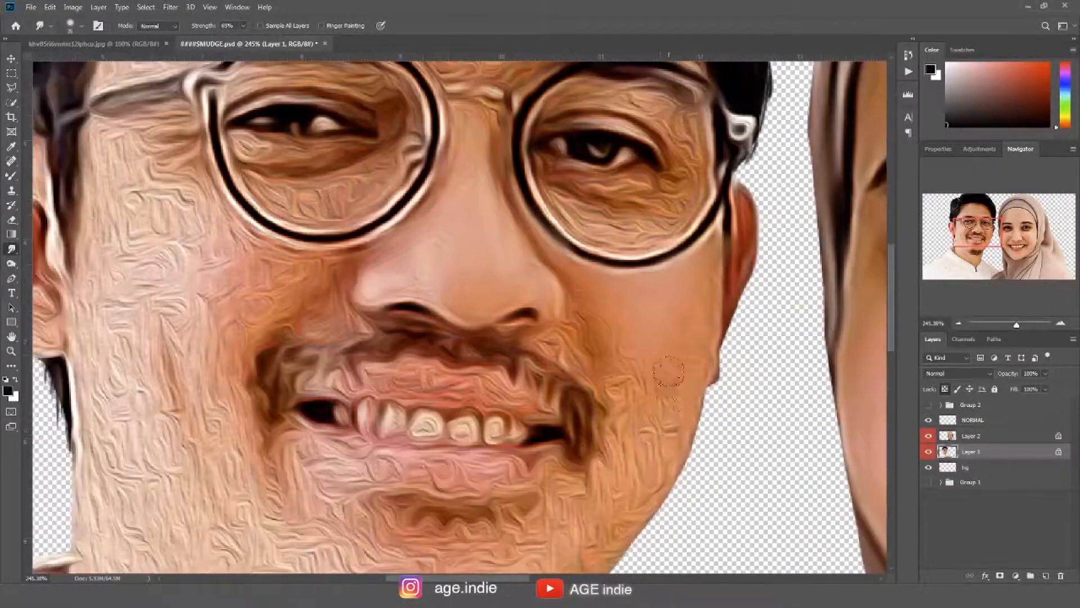
pyautogui.moveTo(615, 400); pyautogui.dragTo(642, 374)
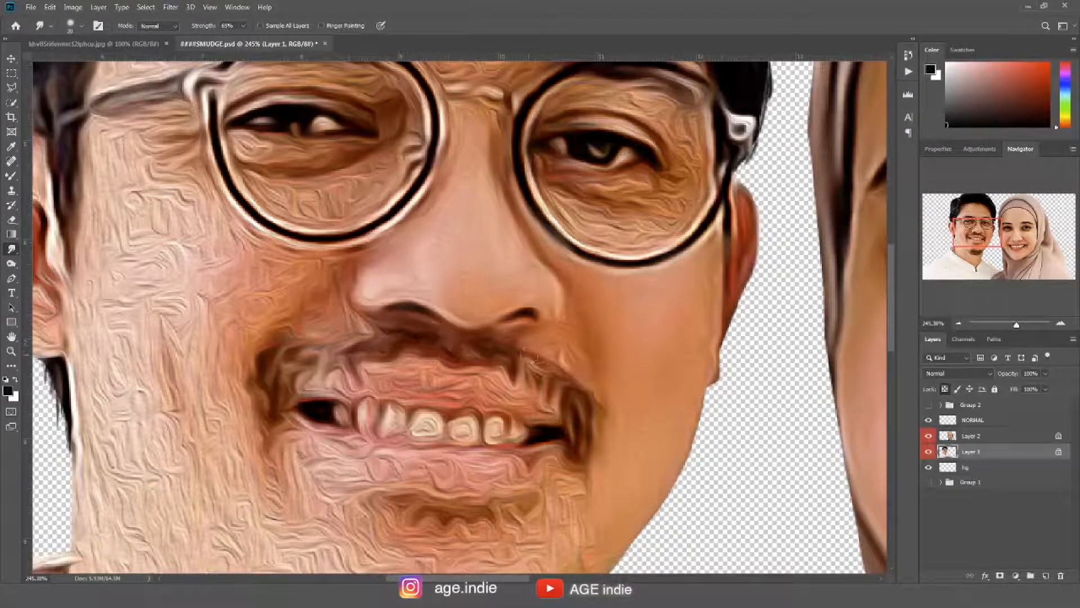
pyautogui.moveTo(590, 402); pyautogui.dragTo(562, 565)
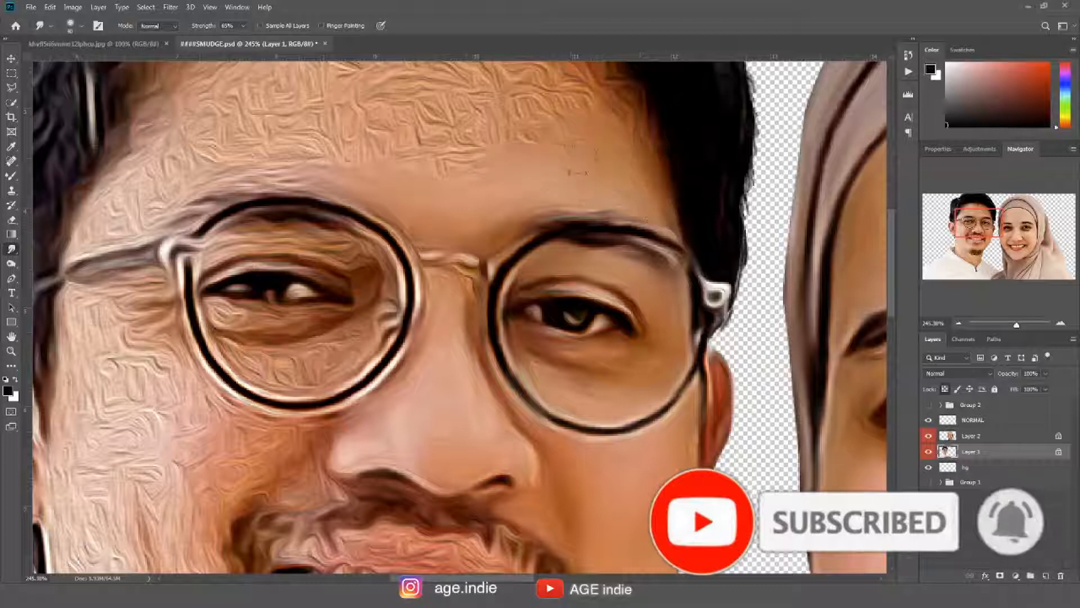
# Smooth the skin behind the man's left lens, his temple and left-hand cheek, and his visible ear with the Smudge tool.
pyautogui.hscroll(-4, 455, 338)
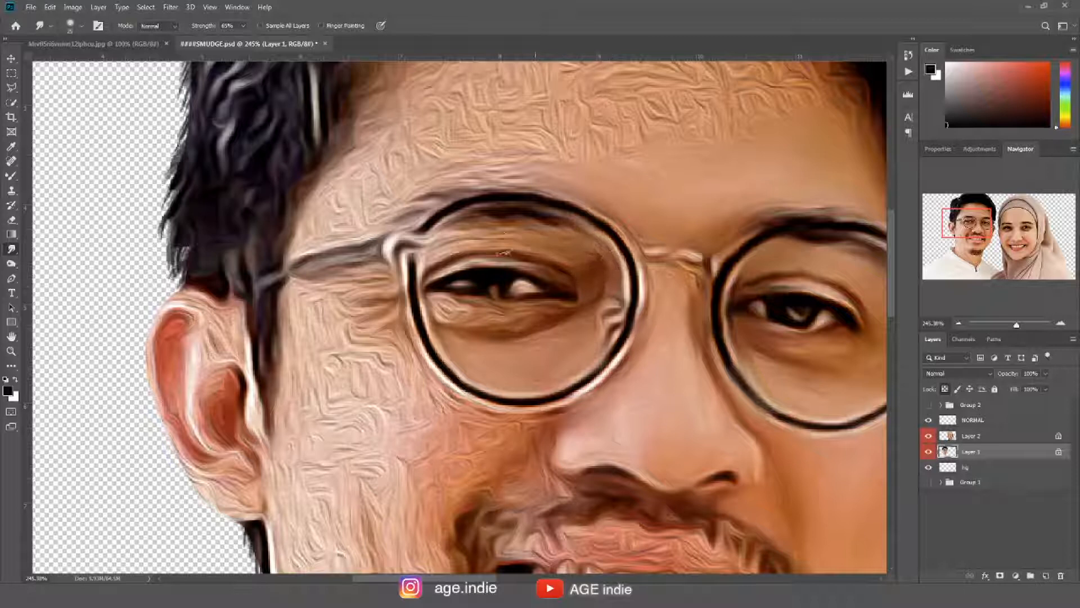
pyautogui.moveTo(524, 414)
pyautogui.mouseDown()
pyautogui.moveTo(450, 394)
pyautogui.moveTo(337, 293)
pyautogui.moveTo(336, 367)
pyautogui.moveTo(515, 450)
pyautogui.mouseUp()
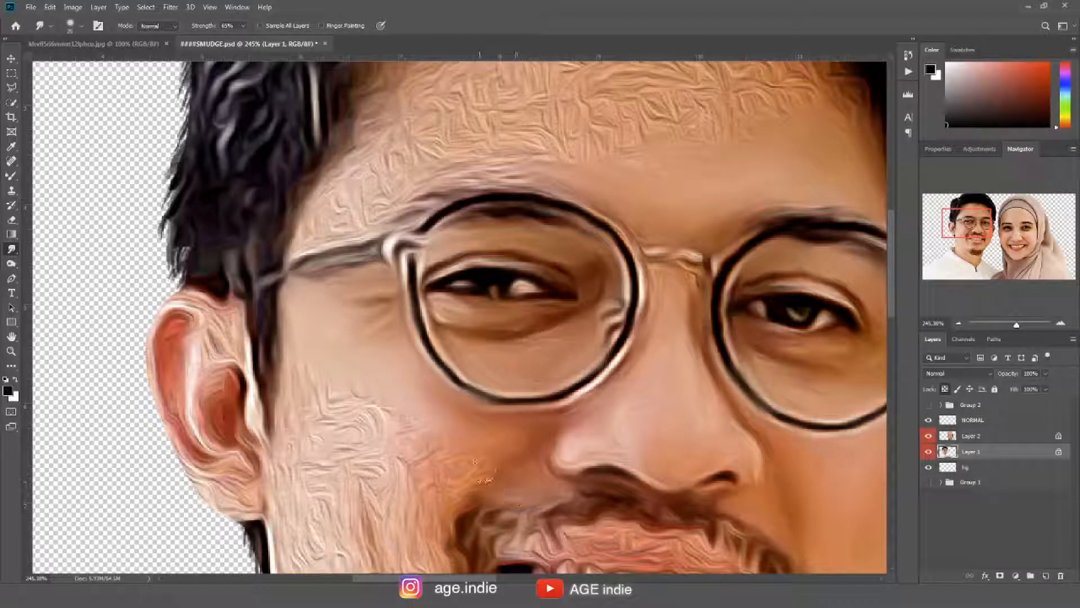
pyautogui.moveTo(388, 438); pyautogui.dragTo(303, 410)
pyautogui.moveTo(203, 306); pyautogui.dragTo(189, 396)
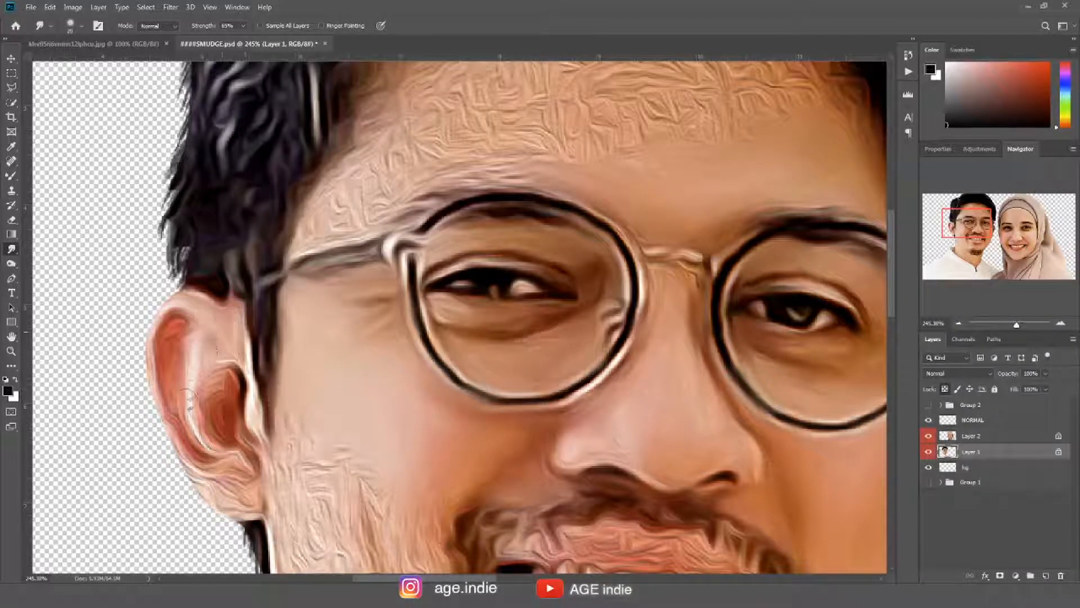
pyautogui.moveTo(247, 439); pyautogui.dragTo(187, 399)
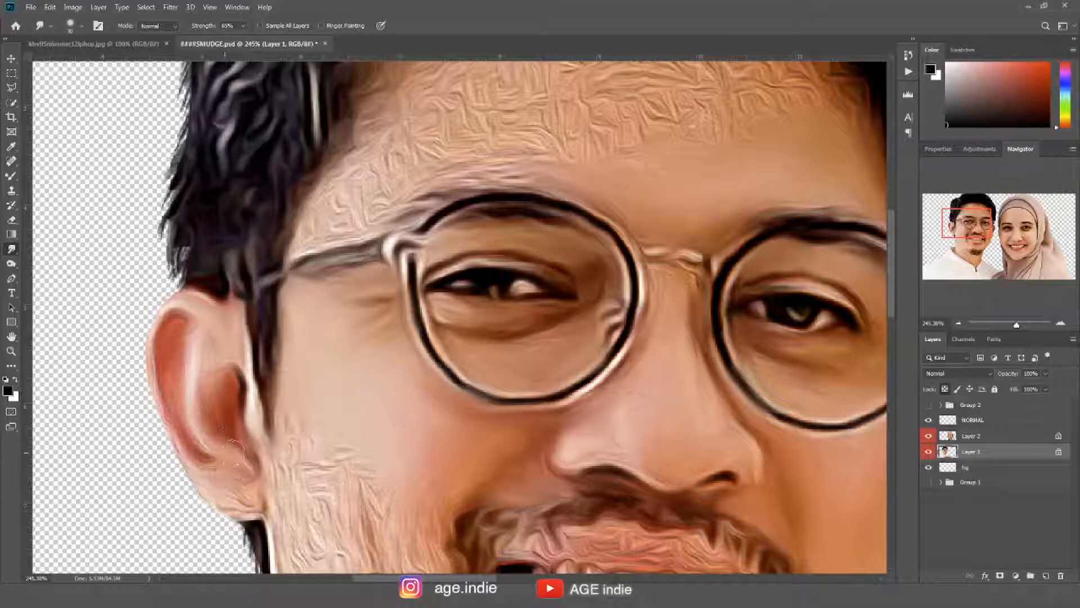
# Smudge the man's lower left-hand cheek, jaw, lips and chin above the beard.
pyautogui.scroll(-5, 379, 243)
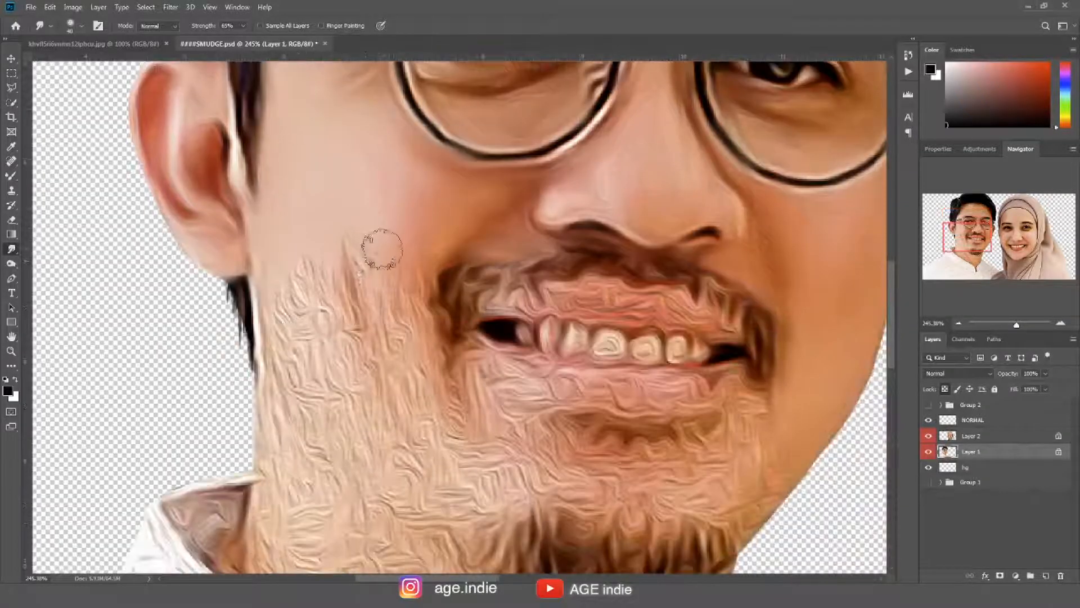
pyautogui.moveTo(426, 371); pyautogui.dragTo(498, 501)
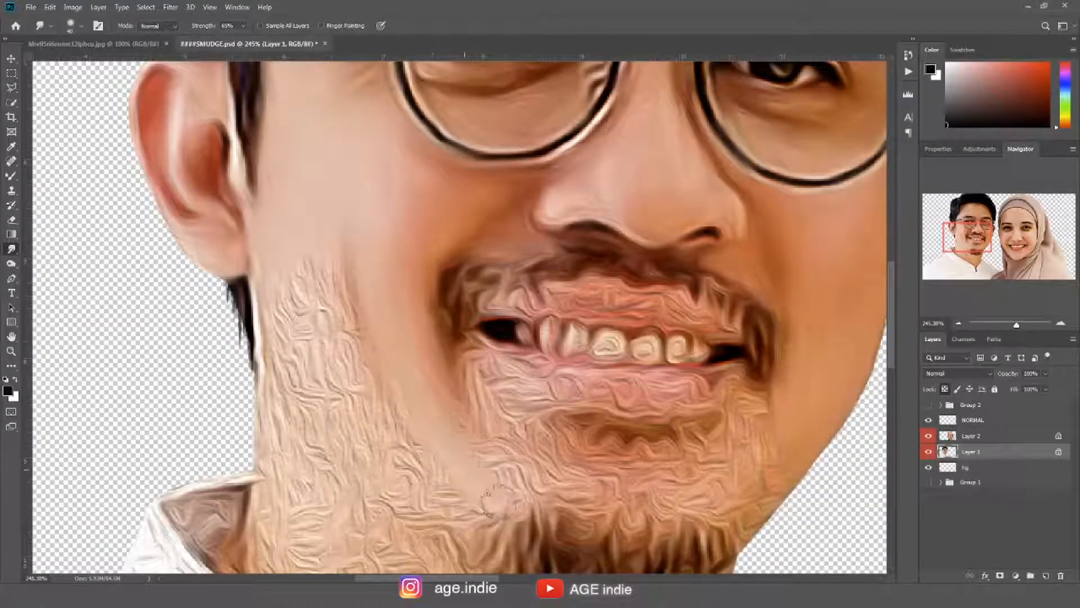
pyautogui.moveTo(330, 290)
pyautogui.mouseDown()
pyautogui.moveTo(301, 415)
pyautogui.moveTo(357, 379)
pyautogui.moveTo(386, 494)
pyautogui.moveTo(450, 535)
pyautogui.mouseUp()
pyautogui.moveTo(484, 404); pyautogui.dragTo(548, 484)
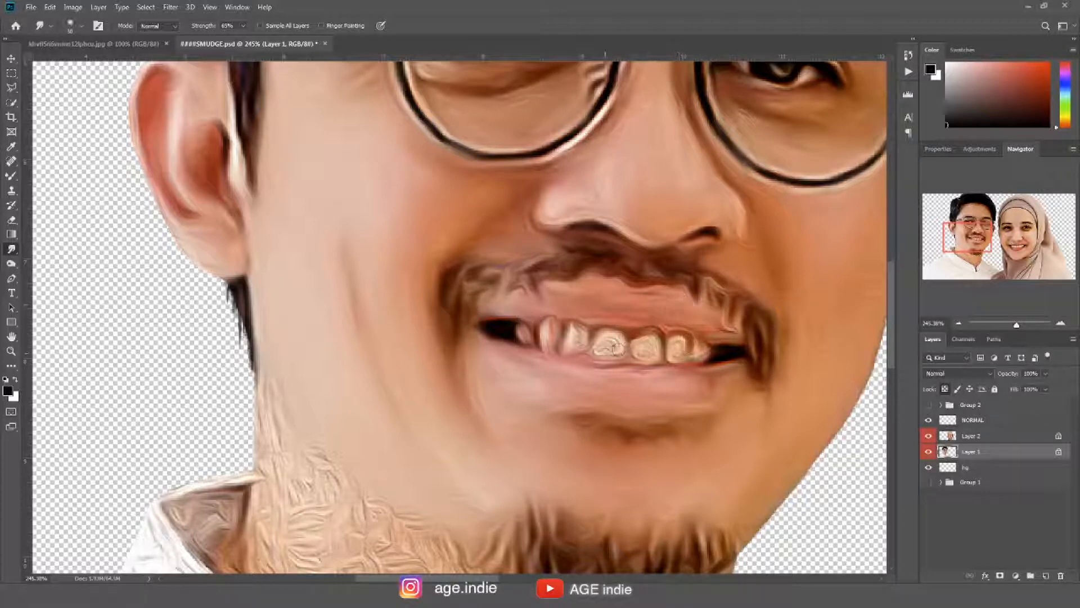
# Smooth the man's teeth and his forehead from the eyebrows up to the hairline with the Smudge tool.
pyautogui.moveTo(578, 338)
pyautogui.mouseDown()
pyautogui.moveTo(476, 282)
pyautogui.moveTo(525, 265)
pyautogui.moveTo(432, 293)
pyautogui.moveTo(364, 334)
pyautogui.moveTo(389, 278)
pyautogui.moveTo(560, 232)
pyautogui.moveTo(410, 253)
pyautogui.moveTo(374, 235)
pyautogui.moveTo(532, 195)
pyautogui.mouseUp()
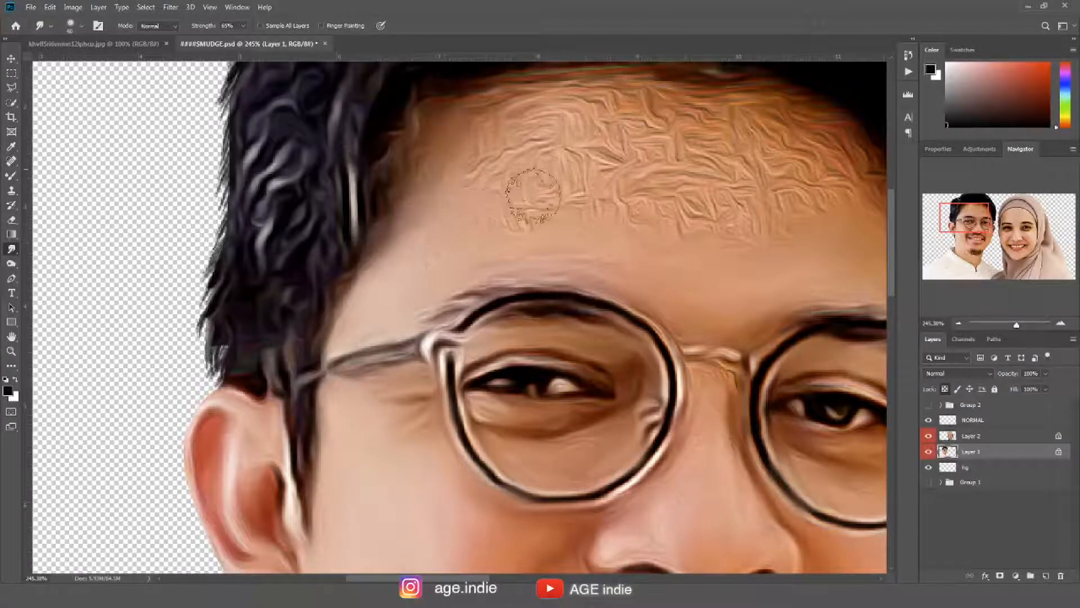
pyautogui.moveTo(590, 217); pyautogui.dragTo(535, 301)
pyautogui.moveTo(788, 222)
pyautogui.mouseDown()
pyautogui.moveTo(706, 205)
pyautogui.moveTo(722, 188)
pyautogui.moveTo(448, 262)
pyautogui.moveTo(641, 188)
pyautogui.mouseUp()
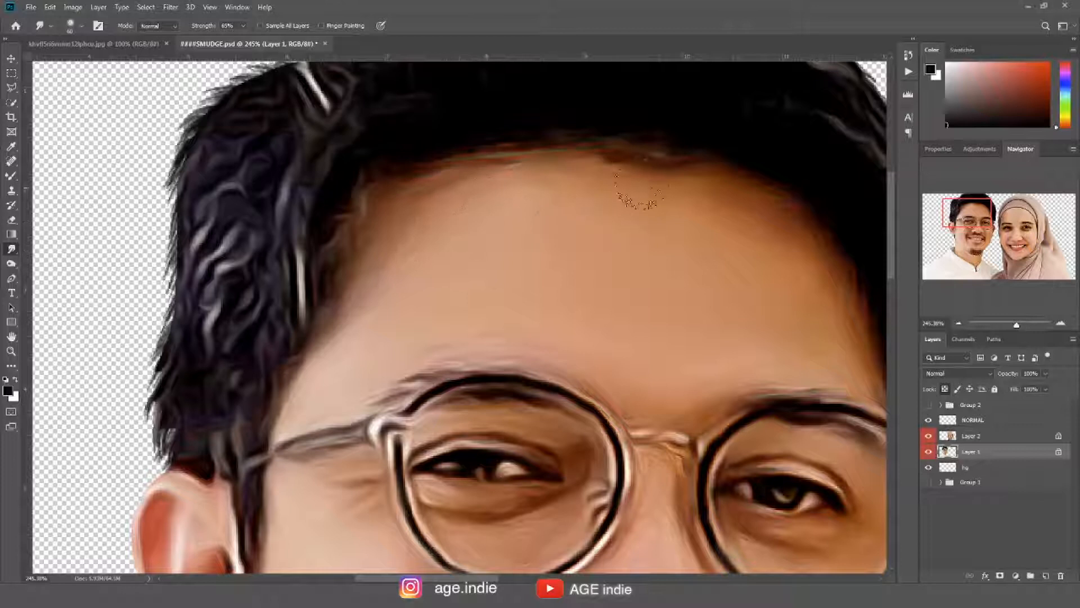
# Smudge the man's neck below the jaw, following the collar edge down to the shirt opening.
pyautogui.scroll(-10, 642, 191)
pyautogui.moveTo(386, 149)
pyautogui.mouseDown()
pyautogui.moveTo(351, 340)
pyautogui.moveTo(411, 390)
pyautogui.moveTo(378, 190)
pyautogui.moveTo(497, 294)
pyautogui.moveTo(458, 306)
pyautogui.moveTo(433, 330)
pyautogui.moveTo(473, 377)
pyautogui.moveTo(544, 404)
pyautogui.moveTo(567, 386)
pyautogui.moveTo(580, 450)
pyautogui.moveTo(647, 551)
pyautogui.mouseUp()
pyautogui.moveTo(698, 450); pyautogui.dragTo(600, 366)
pyautogui.moveTo(601, 501)
pyautogui.mouseDown()
pyautogui.moveTo(595, 537)
pyautogui.moveTo(576, 451)
pyautogui.mouseUp()
pyautogui.moveTo(585, 436); pyautogui.dragTo(580, 458)
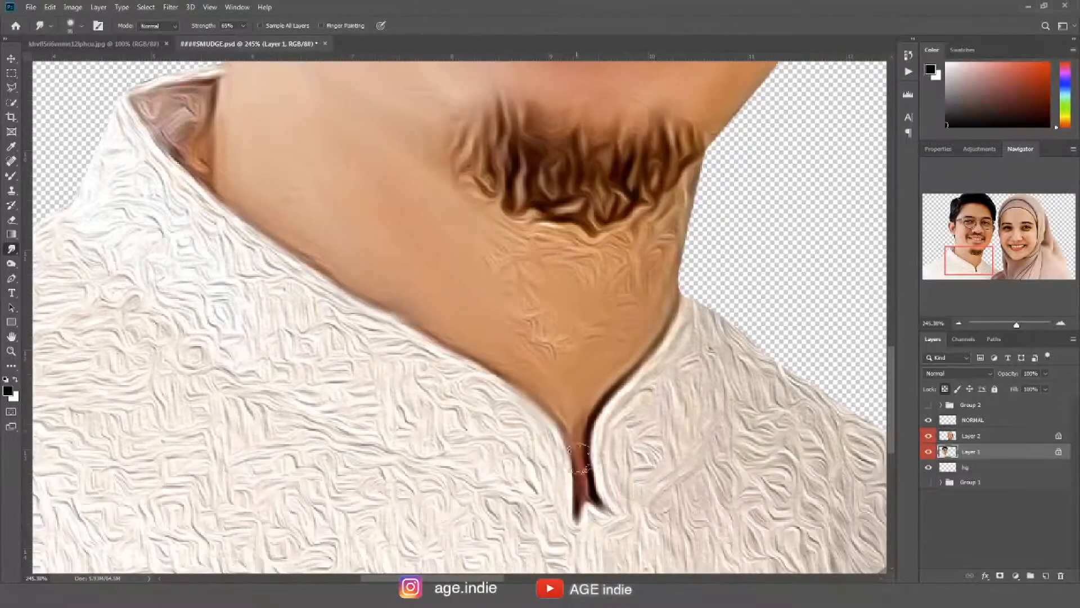
# Smooth the throat area beneath the man's beard and the inside of his shirt collar.
pyautogui.moveTo(668, 229)
pyautogui.mouseDown()
pyautogui.moveTo(605, 275)
pyautogui.moveTo(487, 249)
pyautogui.moveTo(464, 163)
pyautogui.mouseUp()
pyautogui.moveTo(287, 157); pyautogui.dragTo(529, 328)
pyautogui.moveTo(444, 242); pyautogui.dragTo(424, 337)
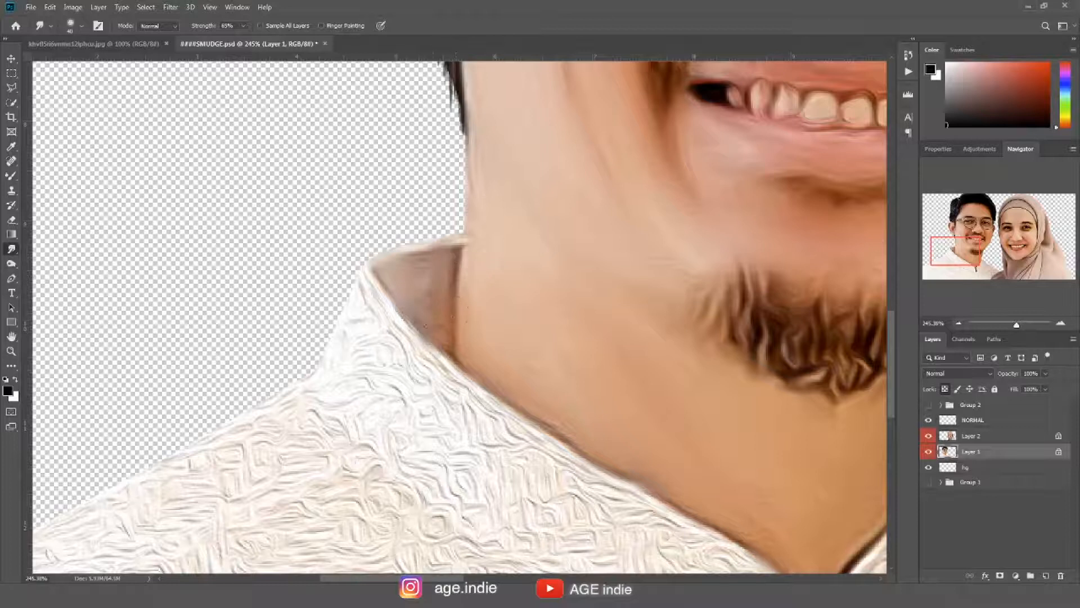
# Smudge the man's hair along the hairline and the side of his head.
pyautogui.scroll(15, 445, 233)
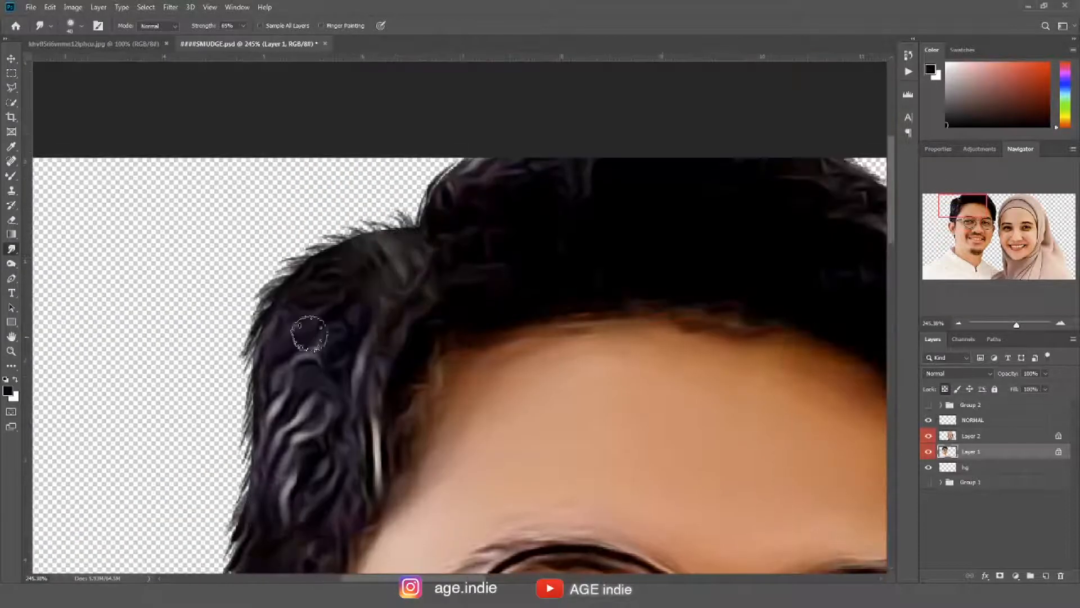
pyautogui.moveTo(691, 292); pyautogui.dragTo(397, 311)
pyautogui.moveTo(595, 504); pyautogui.dragTo(586, 383)
pyautogui.scroll(-4, 514, 474)
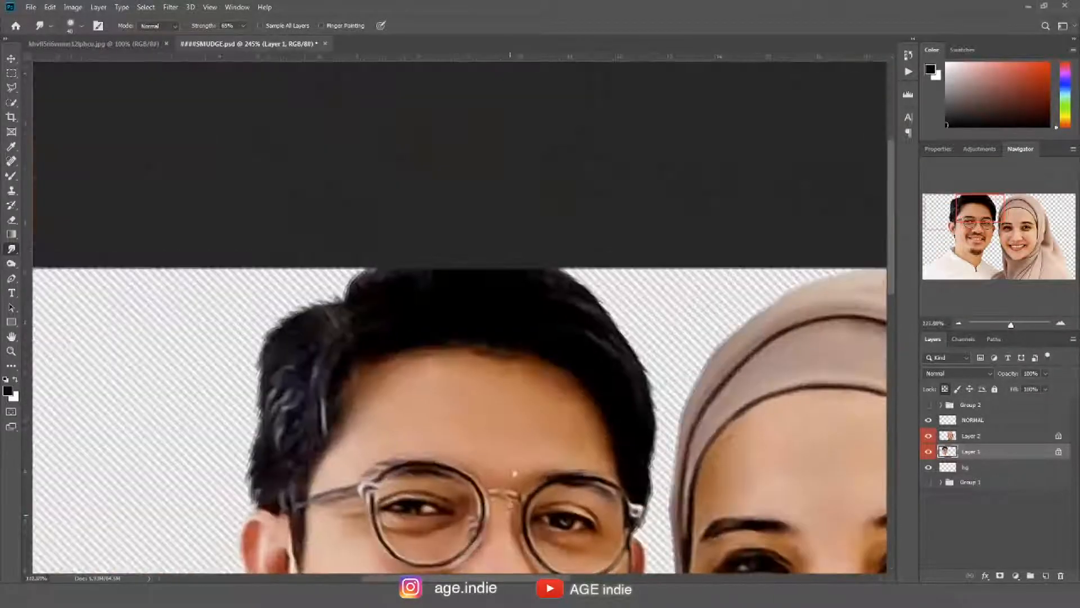
# Brighten the highlights on the man's cheeks, forehead and chin with the Dodge tool, using the Midtones range.
pyautogui.moveTo(513, 475); pyautogui.dragTo(503, 215)
pyautogui.press('o')
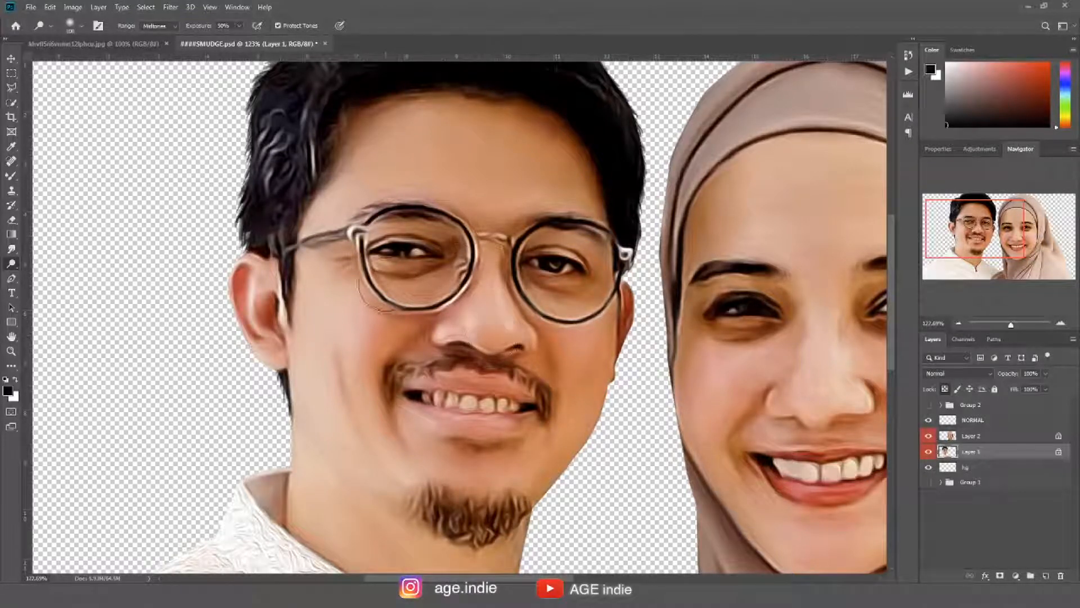
pyautogui.moveTo(349, 324); pyautogui.dragTo(344, 408)
pyautogui.moveTo(353, 179)
pyautogui.mouseDown()
pyautogui.moveTo(423, 151)
pyautogui.moveTo(487, 166)
pyautogui.mouseUp()
pyautogui.press('[')
pyautogui.press('[')
pyautogui.click(471, 468)
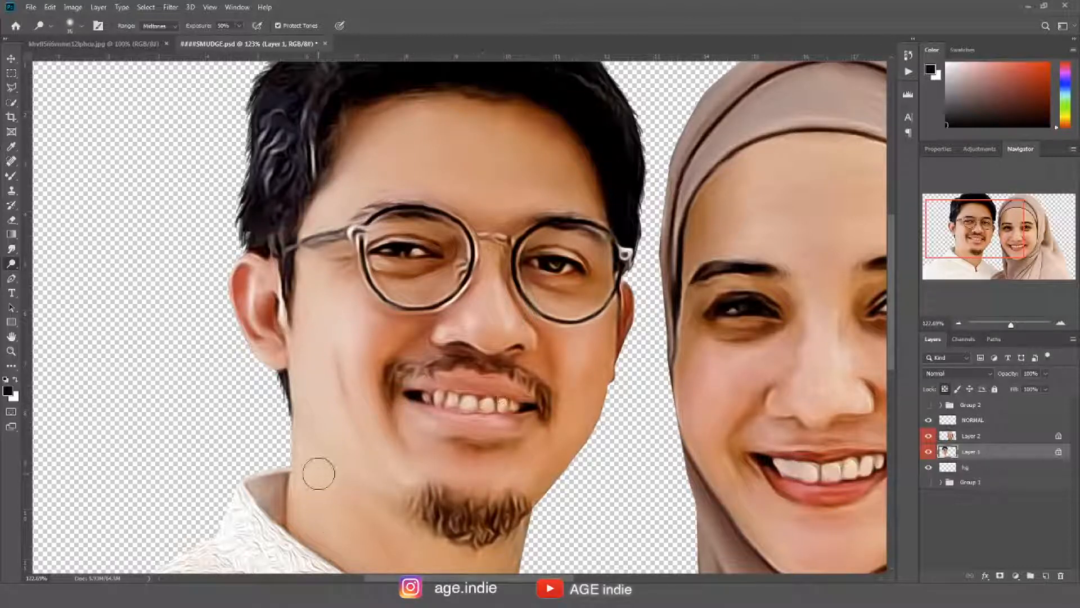
pyautogui.moveTo(589, 359); pyautogui.dragTo(515, 235)
# On Layer 2, dodge the highlights on the woman's cheeks, nose, chin and forehead.
pyautogui.moveTo(726, 265); pyautogui.dragTo(529, 338)
pyautogui.keyDown('ctrl'); pyautogui.click(529, 340); pyautogui.keyUp('ctrl')
pyautogui.press('[')
pyautogui.press('[')
pyautogui.press('[')
pyautogui.press('[')
pyautogui.press('[')
pyautogui.press('[')
pyautogui.press('[')
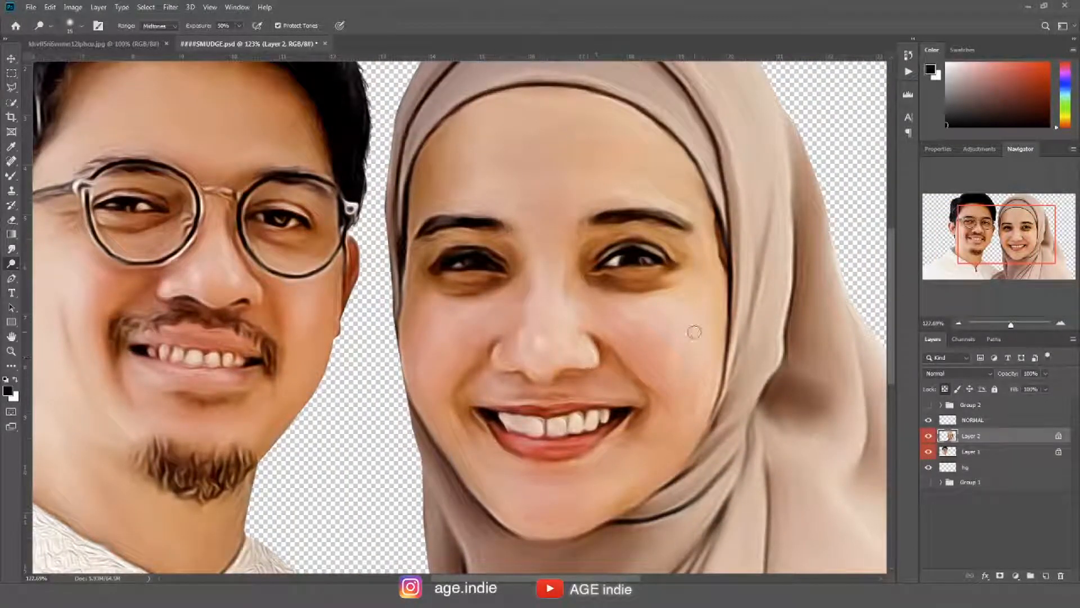
pyautogui.moveTo(433, 315); pyautogui.dragTo(455, 326)
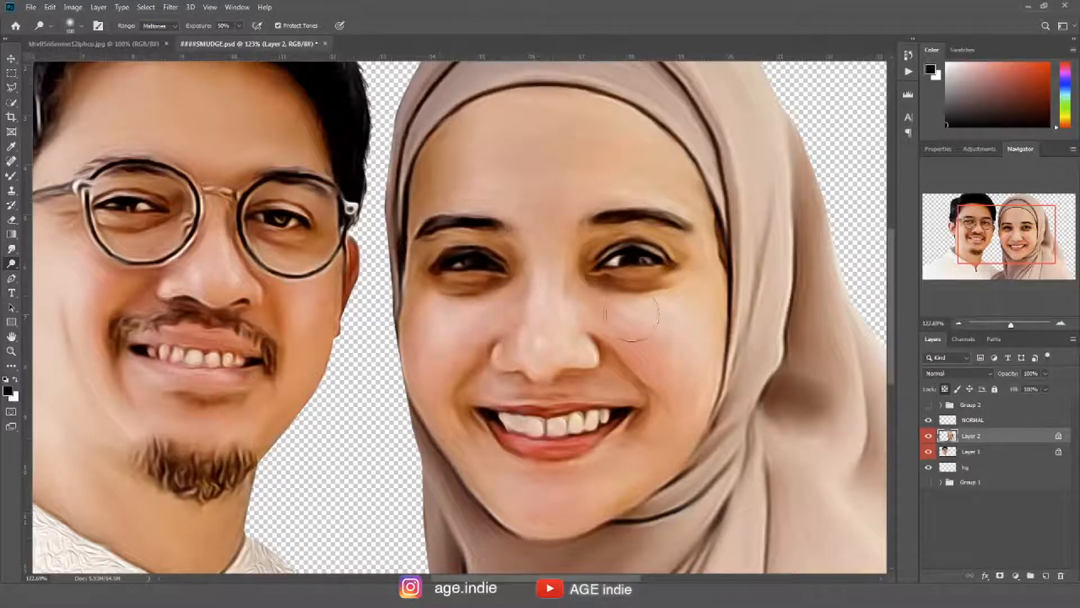
pyautogui.moveTo(546, 500); pyautogui.dragTo(537, 506)
pyautogui.moveTo(560, 131); pyautogui.dragTo(597, 147)
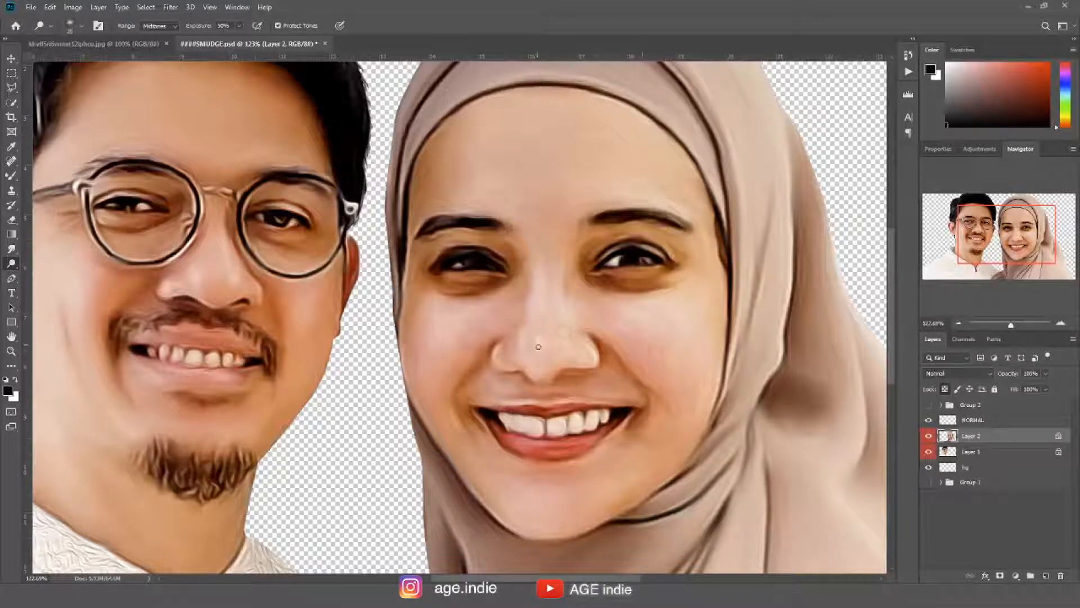
# Dodge broad highlights along the folds of the woman's headscarf with a larger brush.
pyautogui.scroll(-2, 619, 332)
pyautogui.press(']')
pyautogui.press(']')
pyautogui.press(']')
pyautogui.press(']')
pyautogui.press(']')
pyautogui.press(']')
pyautogui.press(']')
pyautogui.press(']')
pyautogui.press(']')
pyautogui.press(']')
pyautogui.moveTo(511, 208); pyautogui.dragTo(515, 183)
pyautogui.scroll(-2, 678, 286)
pyautogui.press(']')
pyautogui.moveTo(568, 125); pyautogui.dragTo(630, 127)
pyautogui.moveTo(691, 169)
pyautogui.mouseDown()
pyautogui.moveTo(787, 348)
pyautogui.moveTo(635, 495)
pyautogui.mouseUp()
pyautogui.scroll(-2, 647, 472)
pyautogui.moveTo(684, 399)
pyautogui.mouseDown()
pyautogui.moveTo(680, 484)
pyautogui.moveTo(597, 511)
pyautogui.mouseUp()
# Flip the placed colourful bokeh background image horizontally behind the couple.
pyautogui.scroll(3, 579, 274)
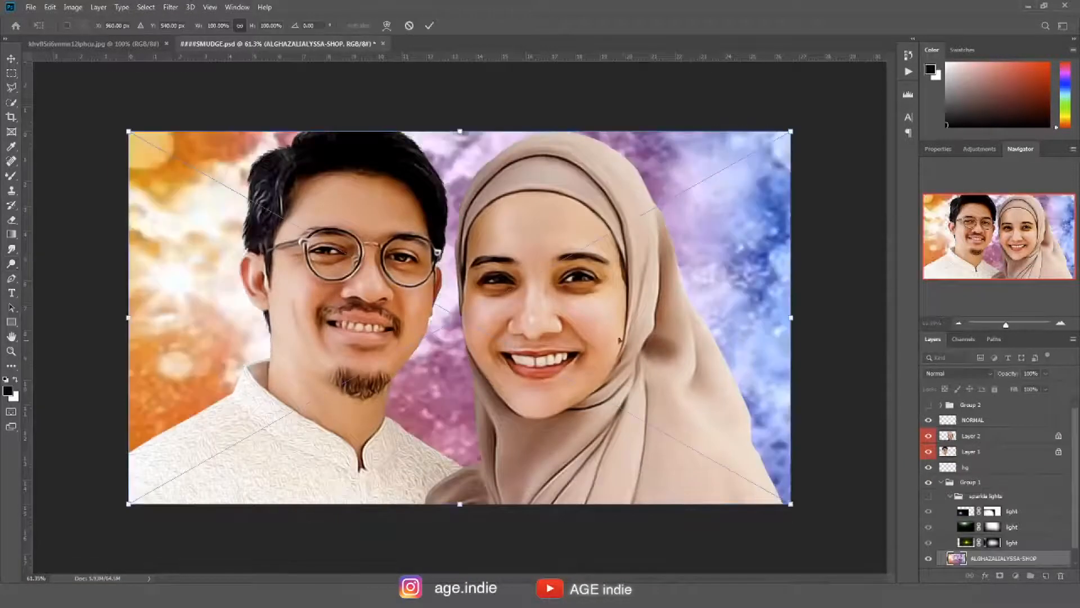
pyautogui.click(50, 6)
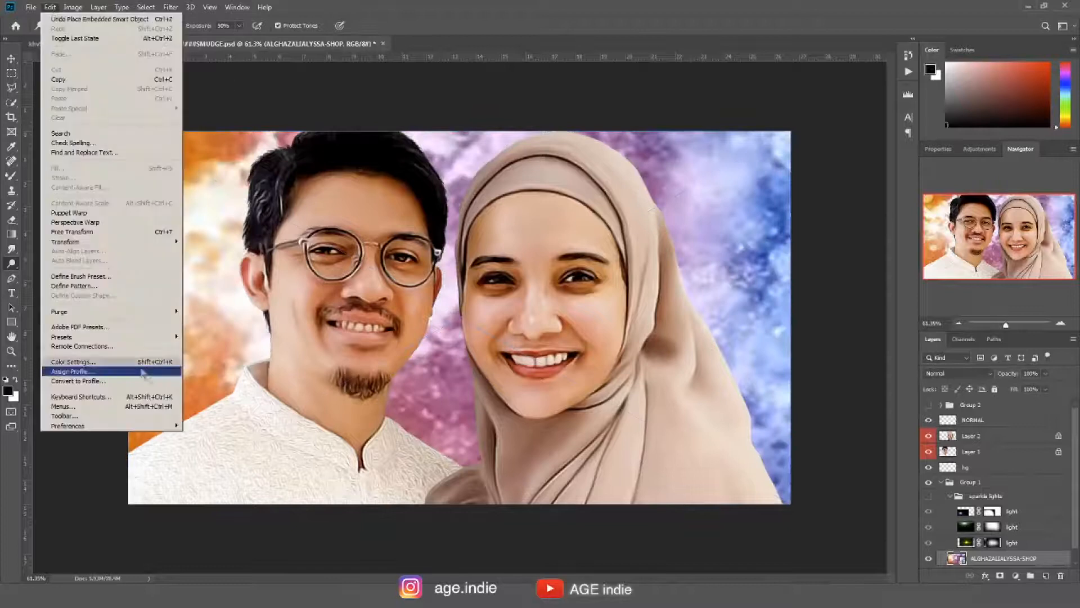
pyautogui.moveTo(67, 242)
pyautogui.click(211, 352)
# Apply Match Color to Layer 1 with ####SMUDGE.psd as source, layer bg and a fade of 80.
pyautogui.click(971, 451)
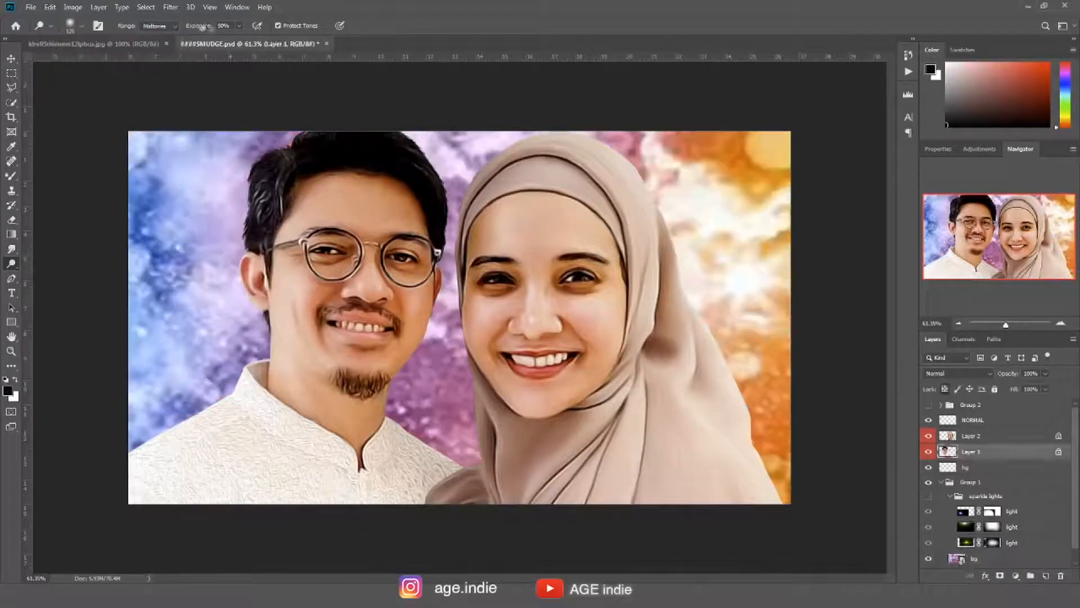
pyautogui.click(73, 7)
pyautogui.moveTo(85, 34)
pyautogui.click(202, 243)
pyautogui.moveTo(507, 83); pyautogui.dragTo(725, 120)
pyautogui.click(703, 355)
pyautogui.click(698, 370)
pyautogui.click(703, 370)
pyautogui.click(703, 478)
pyautogui.write('80')
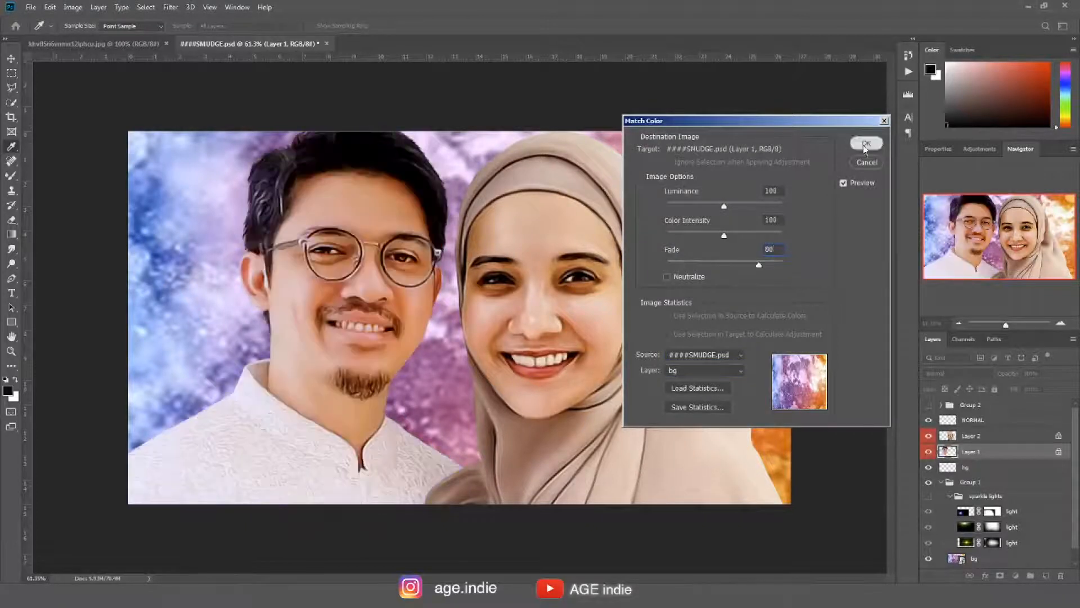
pyautogui.click(865, 144)
# Apply Match Color to Layer 2 with the bg layer of ####SMUDGE.psd as source, fading the effect.
pyautogui.click(971, 436)
pyautogui.click(73, 7)
pyautogui.moveTo(84, 34)
pyautogui.click(202, 243)
pyautogui.click(726, 355)
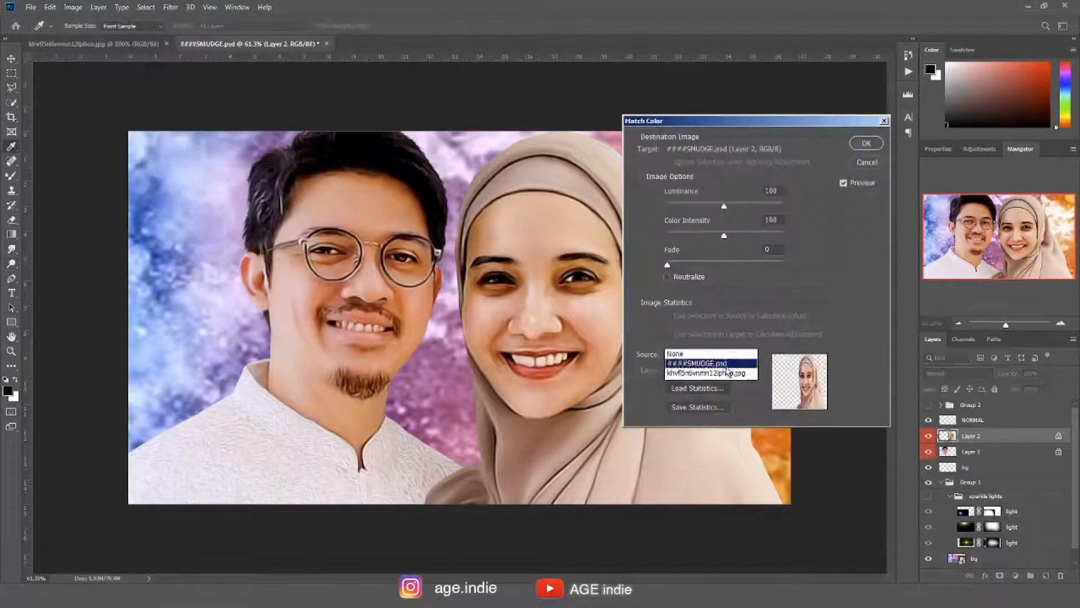
pyautogui.click(726, 363)
pyautogui.click(720, 370)
pyautogui.click(715, 480)
pyautogui.click(757, 262)
pyautogui.click(869, 144)
# Duplicate the bg background image, show Group 2 and move the copy above the portrait layers.
pyautogui.click(975, 558)
pyautogui.hotkey('ctrl', 'j')
pyautogui.click(941, 405)
pyautogui.click(929, 405)
pyautogui.scroll(-3, 990, 545)
pyautogui.moveTo(987, 529); pyautogui.dragTo(978, 401)
pyautogui.moveTo(961, 462); pyautogui.dragTo(960, 441)
# Load the Green channel as a selection and turn it into a layer mask on the bg copy.
pyautogui.click(963, 339)
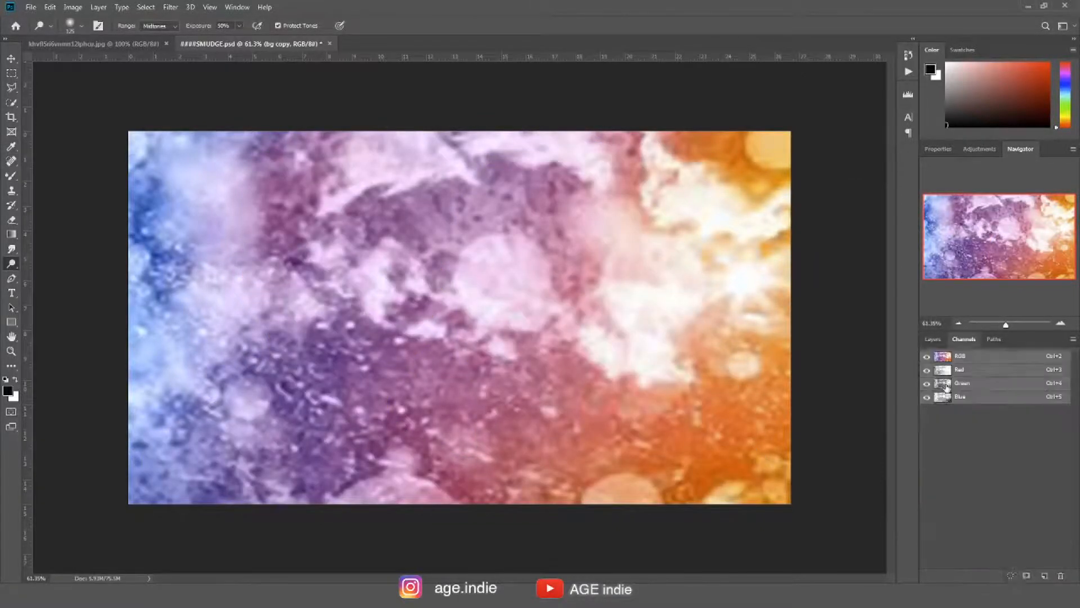
pyautogui.click(946, 383)
pyautogui.keyDown('ctrl'); pyautogui.click(945, 383); pyautogui.keyUp('ctrl')
pyautogui.click(933, 339)
pyautogui.click(999, 576)
# Paint on the bg copy's mask to clear the texture from the couple's faces and blend it over their lower clothing.
pyautogui.press('b')
pyautogui.click(344, 220)
pyautogui.moveTo(490, 240)
pyautogui.mouseDown()
pyautogui.moveTo(621, 207)
pyautogui.moveTo(596, 293)
pyautogui.mouseUp()
pyautogui.scroll(-3, 598, 360)
pyautogui.press('x')
pyautogui.press('[')
pyautogui.press('[')
pyautogui.press('[')
pyautogui.press('[')
pyautogui.moveTo(683, 461); pyautogui.dragTo(713, 347)
pyautogui.moveTo(220, 413)
pyautogui.mouseDown()
pyautogui.moveTo(240, 495)
pyautogui.moveTo(433, 511)
pyautogui.mouseUp()
# Paint a soft white glow on the bg layer behind the couple with a large brush.
pyautogui.scroll(3, 728, 374)
pyautogui.click(964, 512)
pyautogui.click(289, 318)
pyautogui.press('x')
pyautogui.press(']')
pyautogui.press(']')
pyautogui.press(']')
pyautogui.moveTo(369, 366)
pyautogui.mouseDown()
pyautogui.moveTo(253, 350)
pyautogui.moveTo(285, 308)
pyautogui.moveTo(439, 315)
pyautogui.mouseUp()
pyautogui.moveTo(586, 299)
pyautogui.mouseDown()
pyautogui.moveTo(451, 183)
pyautogui.moveTo(452, 337)
pyautogui.moveTo(505, 344)
pyautogui.mouseUp()
# Move the blue light layer out of the sparkle lights group to between Layer 2 and Layer 1, and enlarge it over the man's hair.
pyautogui.scroll(-3, 977, 512)
pyautogui.click(1011, 498)
pyautogui.hotkey('ctrl', 't')
pyautogui.moveTo(339, 388); pyautogui.dragTo(502, 258)
pyautogui.moveTo(1012, 497); pyautogui.dragTo(972, 430)
pyautogui.hotkey('ctrl', 't')
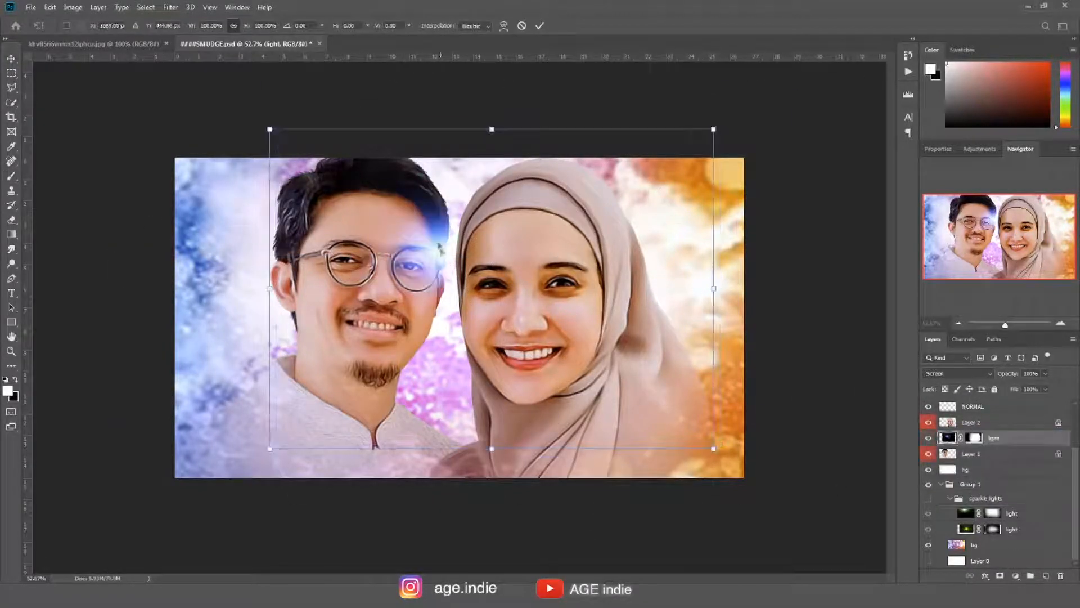
pyautogui.moveTo(440, 248); pyautogui.dragTo(394, 149)
pyautogui.moveTo(668, 350); pyautogui.dragTo(848, 480)
pyautogui.moveTo(456, 248); pyautogui.dragTo(453, 330)
# Move the next light layer out of the sparkle lights group to above Layer 2 and place its glow beside the woman's upper headscarf.
pyautogui.click(971, 519)
pyautogui.hotkey('ctrl', 't')
pyautogui.press('Return')
pyautogui.moveTo(1012, 513); pyautogui.dragTo(972, 446)
pyautogui.hotkey('ctrl', 't')
pyautogui.moveTo(452, 329); pyautogui.dragTo(644, 179)
pyautogui.hotkey('ctrl', ']')
pyautogui.hotkey('ctrl', ']')
pyautogui.press('Return')
# Move the last light layer to between Layer 1 and bg, and stretch and position its glow behind the couple.
pyautogui.click(1011, 529)
pyautogui.hotkey('ctrl', 't')
pyautogui.moveTo(979, 476); pyautogui.dragTo(979, 478)
pyautogui.moveTo(517, 270); pyautogui.dragTo(441, 345)
pyautogui.moveTo(411, 240); pyautogui.dragTo(410, 148)
pyautogui.moveTo(411, 500); pyautogui.dragTo(411, 568)
pyautogui.moveTo(411, 376); pyautogui.dragTo(400, 385)
pyautogui.moveTo(631, 366); pyautogui.dragTo(554, 367)
pyautogui.moveTo(425, 391)
pyautogui.mouseDown()
pyautogui.moveTo(479, 384)
pyautogui.moveTo(410, 381)
pyautogui.mouseUp()
pyautogui.press('Return')
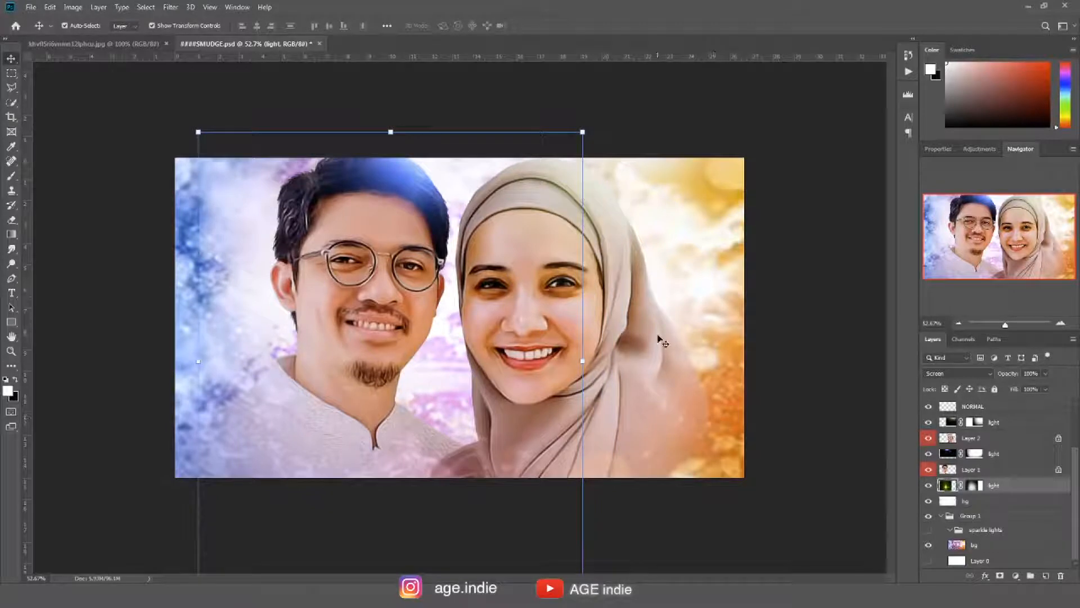
# Darken the man's Layer 1 midtones with Curves and boost its contrast with Levels, using input levels 23 and 224 for black and white.
pyautogui.click(948, 470)
pyautogui.hotkey('ctrl', 'm')
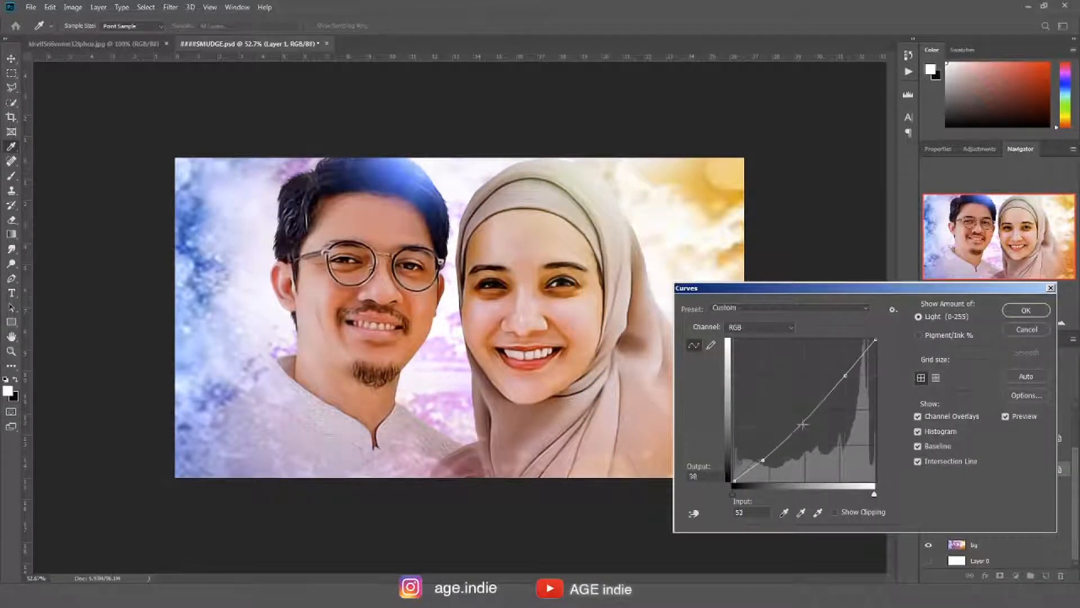
pyautogui.press('Return')
pyautogui.hotkey('ctrl', 'l')
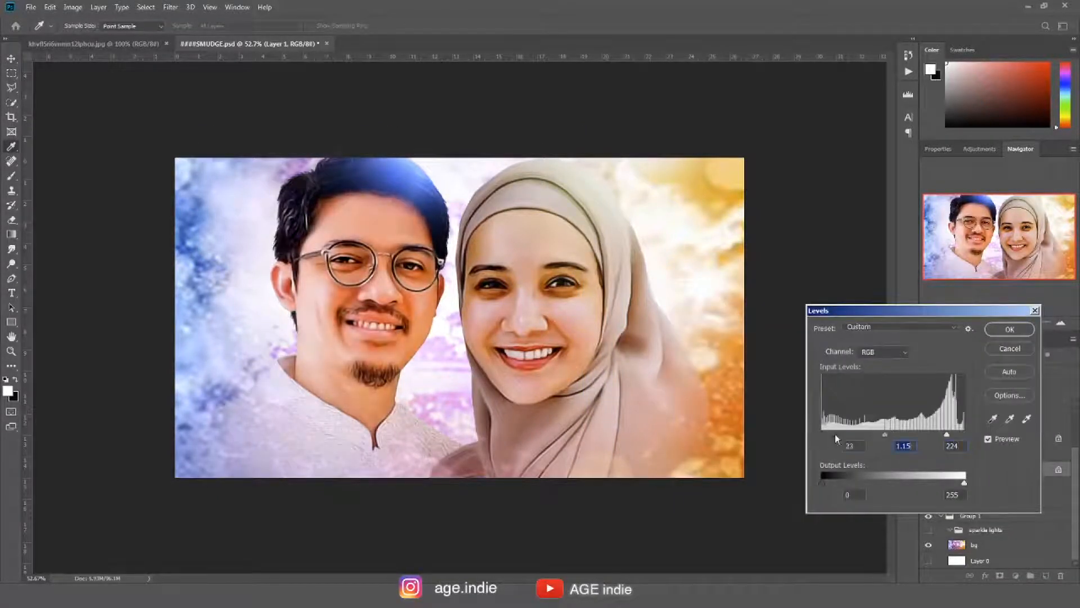
pyautogui.moveTo(883, 435); pyautogui.dragTo(882, 435)
pyautogui.click(1006, 331)
# Adjust the woman's Layer 2 tones with Curves and brighten it with Levels, setting the white input level to 225.
pyautogui.click(956, 440)
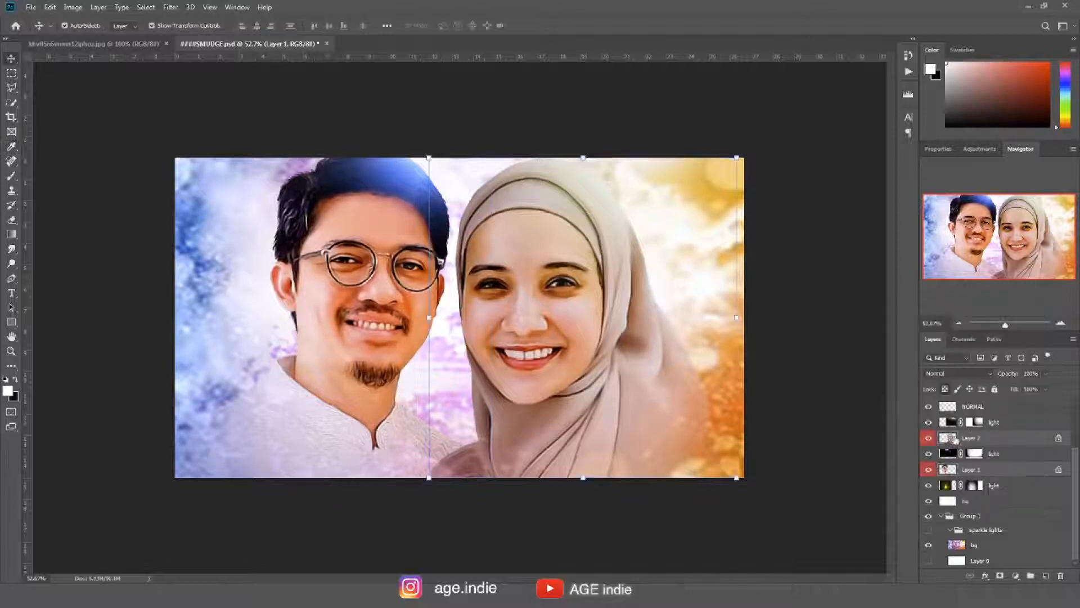
pyautogui.hotkey('ctrl', 'm')
pyautogui.moveTo(846, 368); pyautogui.dragTo(846, 370)
pyautogui.press('Return')
pyautogui.hotkey('ctrl', 'l')
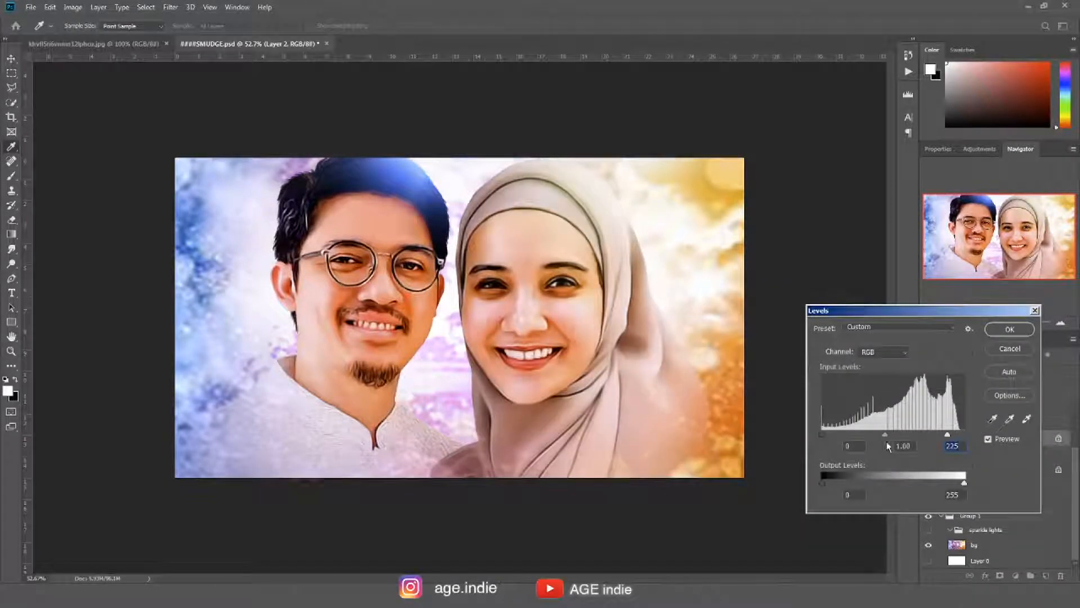
pyautogui.click(1011, 329)
# Soften the edges of the man's shirt, neck and hair on Layer 1 with the Blur tool at 100% strength.
pyautogui.click(972, 469)
pyautogui.scroll(6, 248, 418)
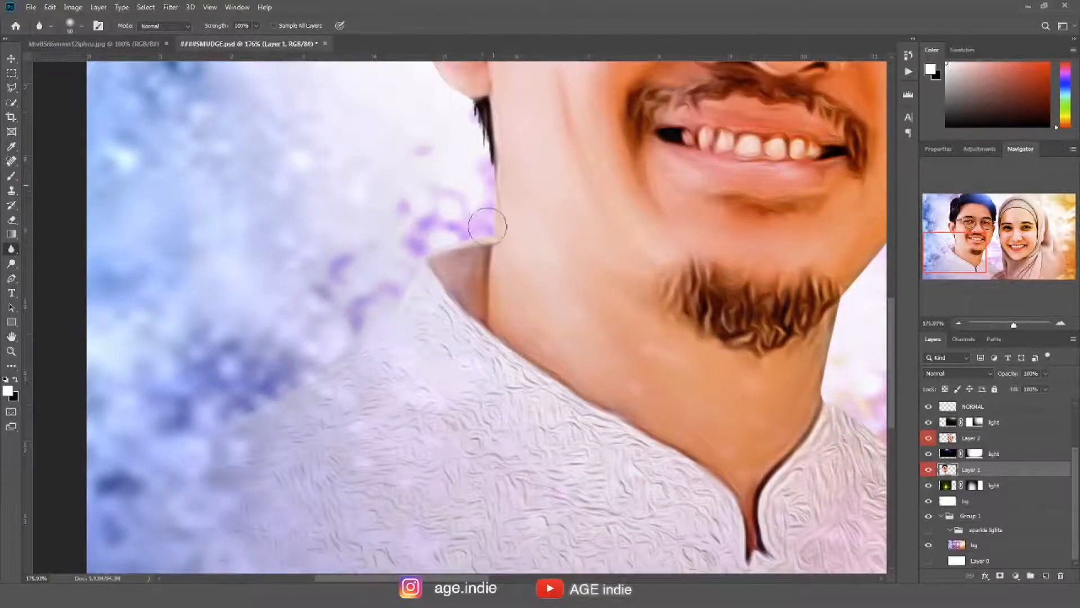
pyautogui.scroll(5, 467, 253)
pyautogui.scroll(5, 432, 281)
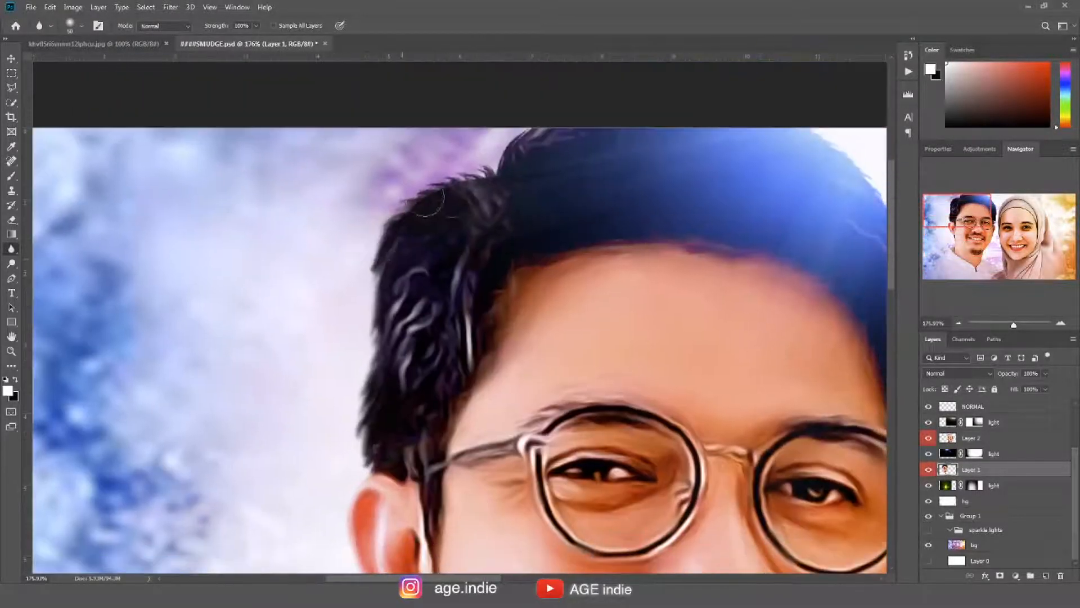
pyautogui.hscroll(4, 703, 77)
pyautogui.scroll(-10, 692, 366)
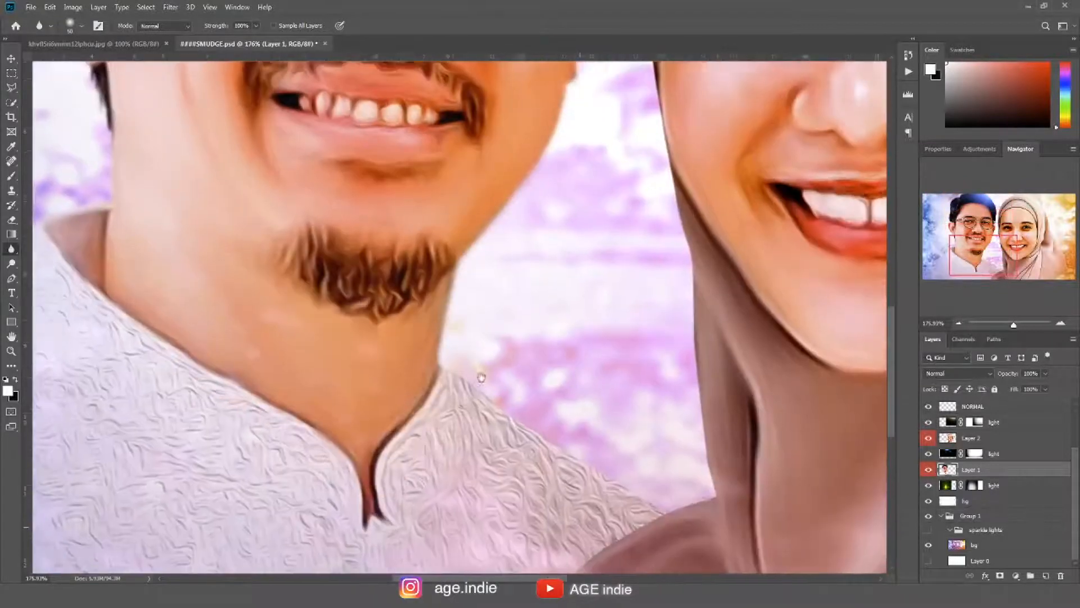
# Blur the outer edges of the woman's face and headscarf on Layer 2, from the side by the man down to the outer hem.
pyautogui.click(971, 438)
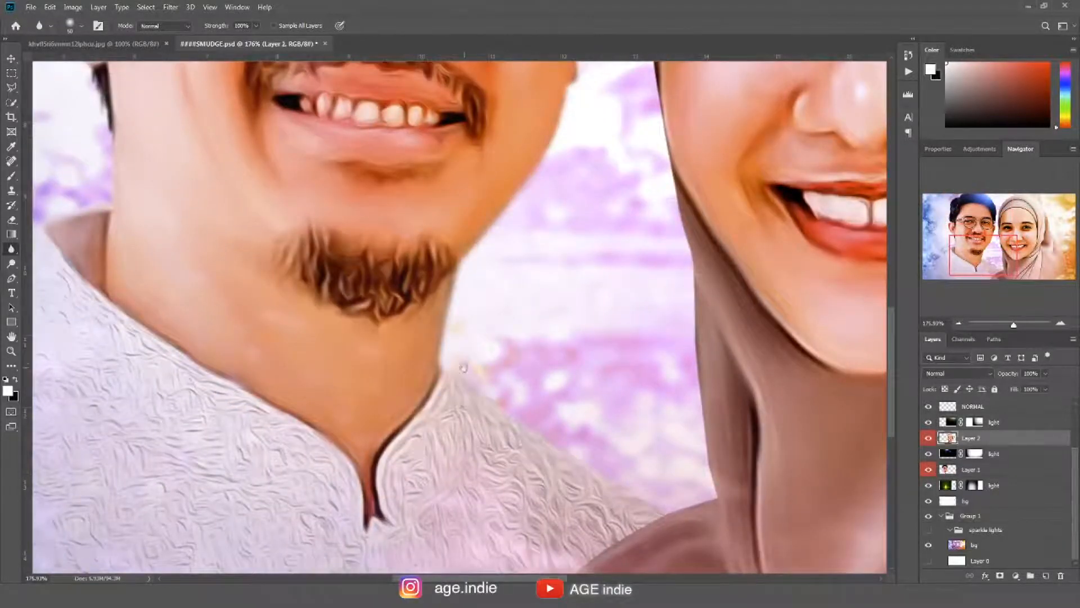
pyautogui.scroll(-5, 636, 337)
pyautogui.hscroll(-2, 636, 338)
pyautogui.scroll(10, 717, 260)
pyautogui.hscroll(3, 591, 295)
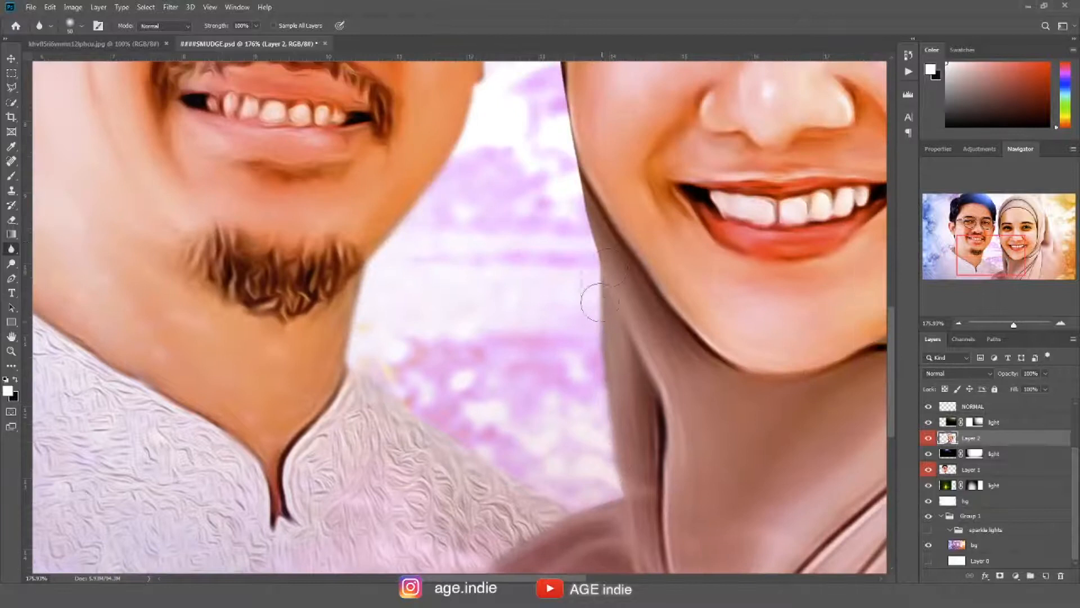
pyautogui.scroll(8, 614, 131)
pyautogui.hscroll(1, 580, 259)
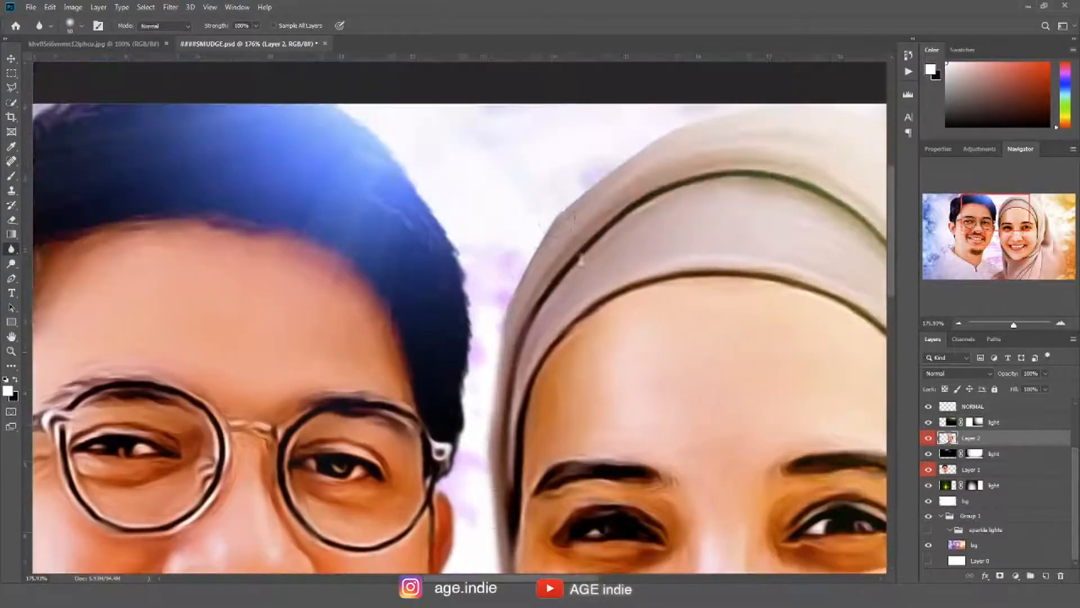
pyautogui.hscroll(4, 639, 149)
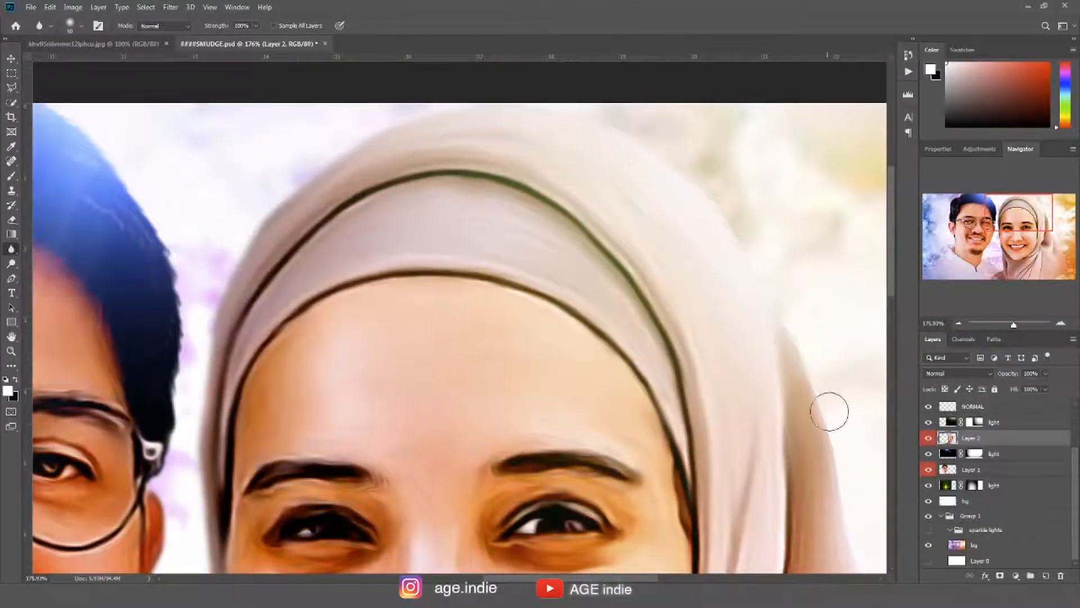
pyautogui.scroll(-10, 830, 411)
pyautogui.hscroll(10, 830, 411)
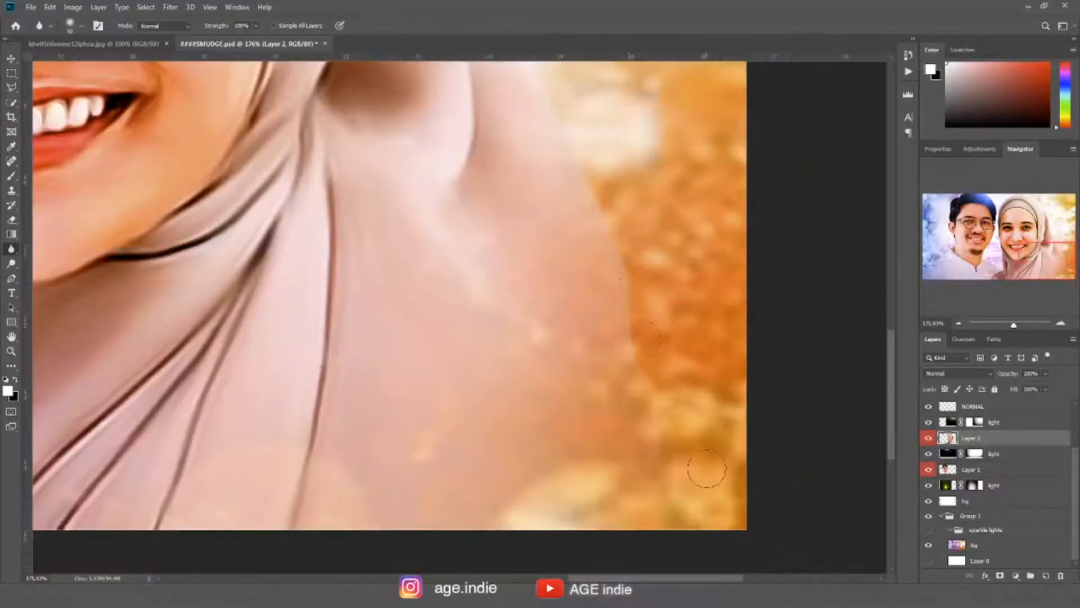
# Duplicate Layer 2 and give the lower one a white Outer Glow in Screen mode at 35% opacity, with adjusted spread and size.
pyautogui.hotkey('ctrl', '0')
pyautogui.hotkey('ctrl', 'j')
pyautogui.doubleClick(1035, 456)
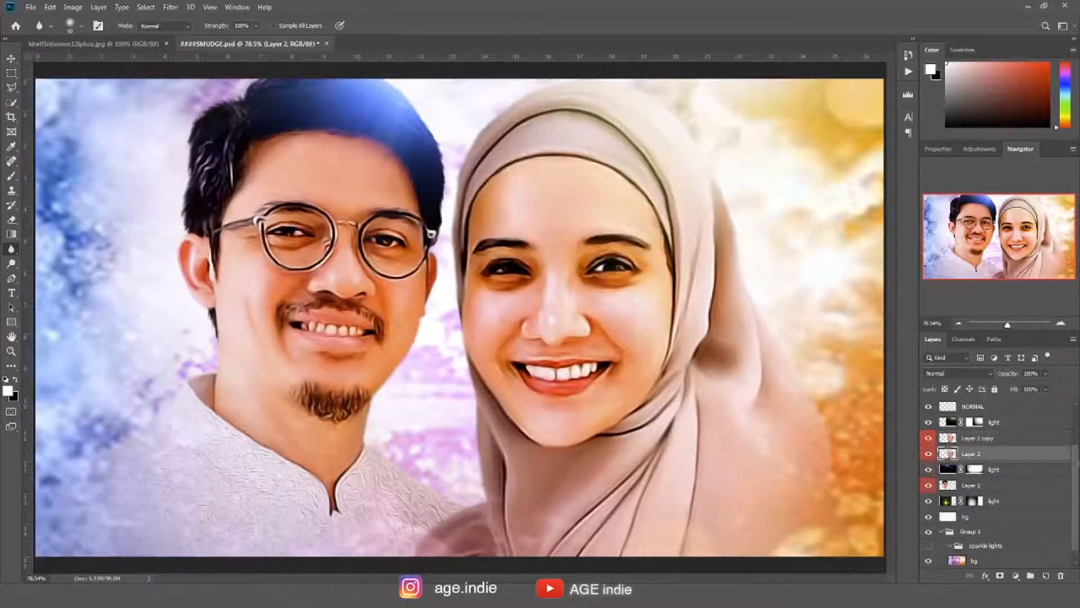
pyautogui.click(628, 503)
pyautogui.moveTo(794, 307); pyautogui.dragTo(823, 335)
pyautogui.moveTo(822, 477); pyautogui.dragTo(825, 478)
pyautogui.moveTo(832, 464); pyautogui.dragTo(847, 468)
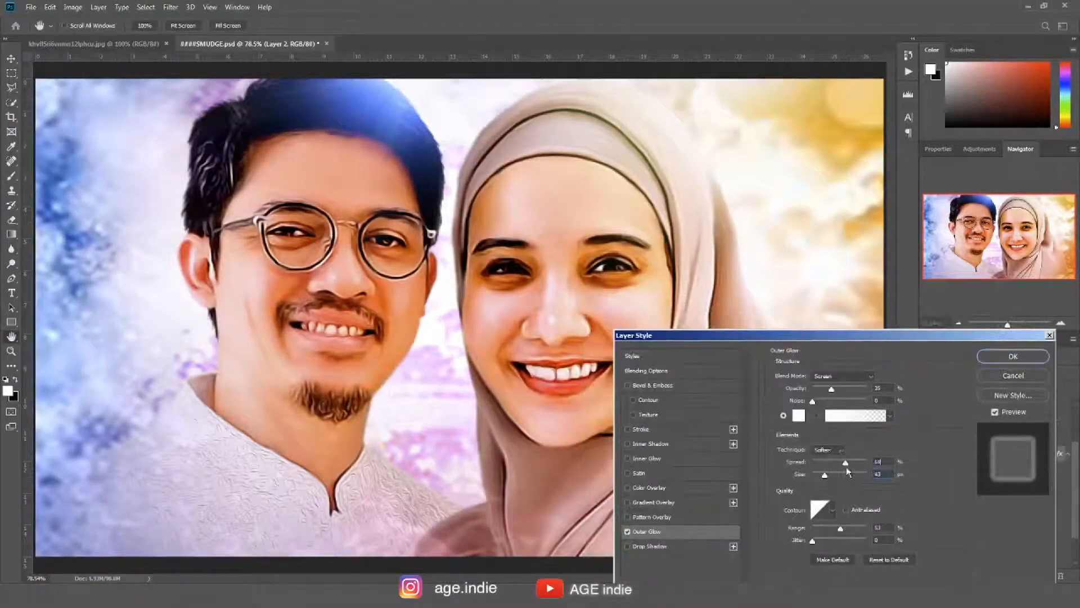
pyautogui.press('Return')
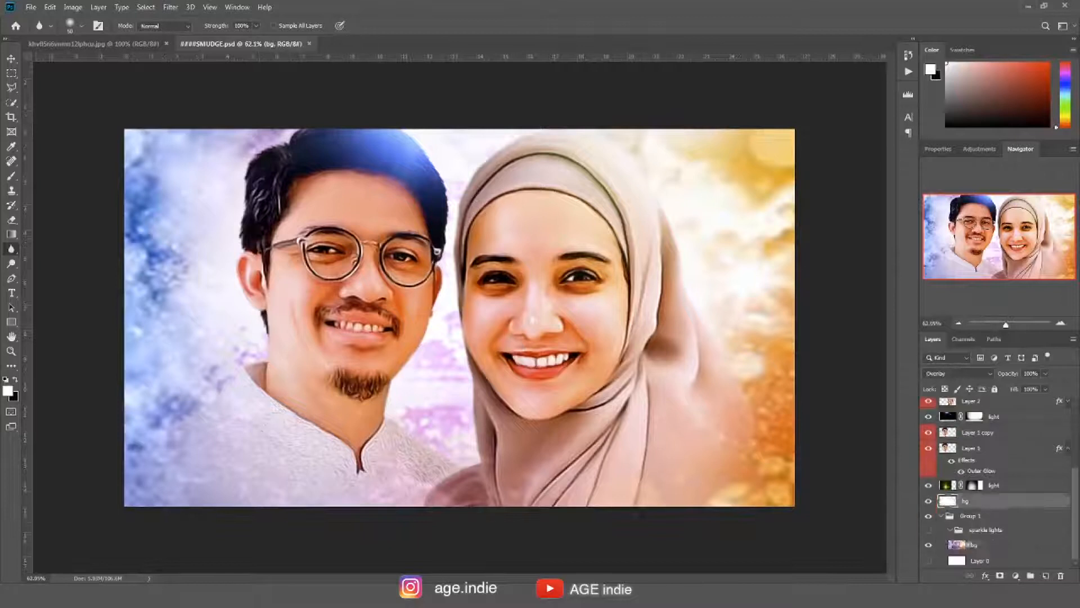
# Lighten the bg background image in Group 1 slightly using the Lightness value of Hue/Saturation.
pyautogui.click(968, 544)
pyautogui.hotkey('ctrl', 'u')
pyautogui.moveTo(900, 468); pyautogui.dragTo(906, 472)
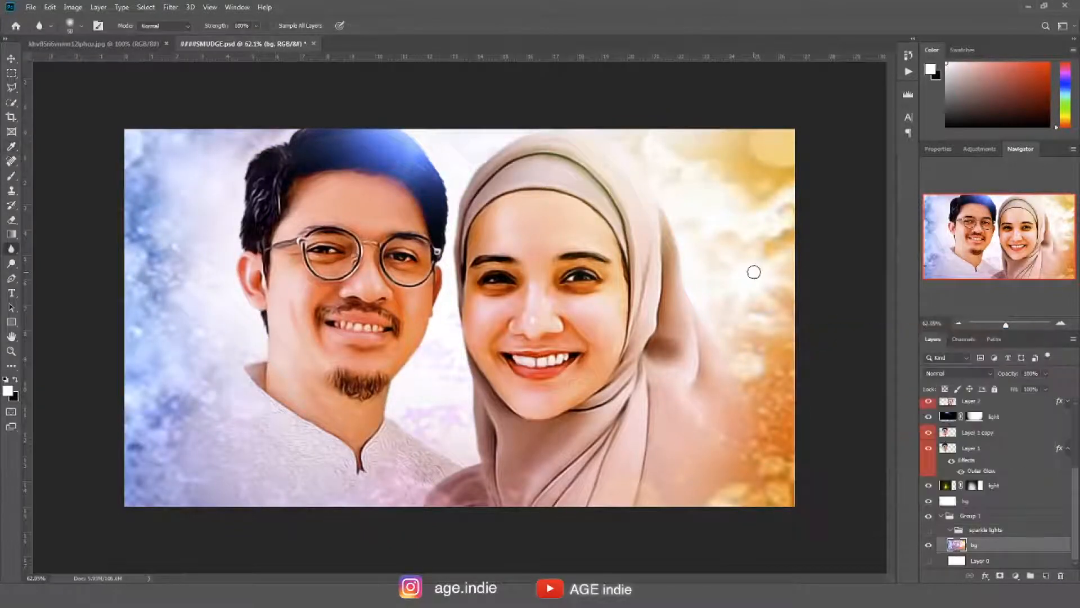
# Paint with black over the man's and woman's faces to clear the white specks from them.
pyautogui.press('x')
pyautogui.moveTo(388, 247); pyautogui.dragTo(375, 344)
pyautogui.moveTo(500, 246)
pyautogui.mouseDown()
pyautogui.moveTo(546, 360)
pyautogui.moveTo(567, 319)
pyautogui.mouseUp()
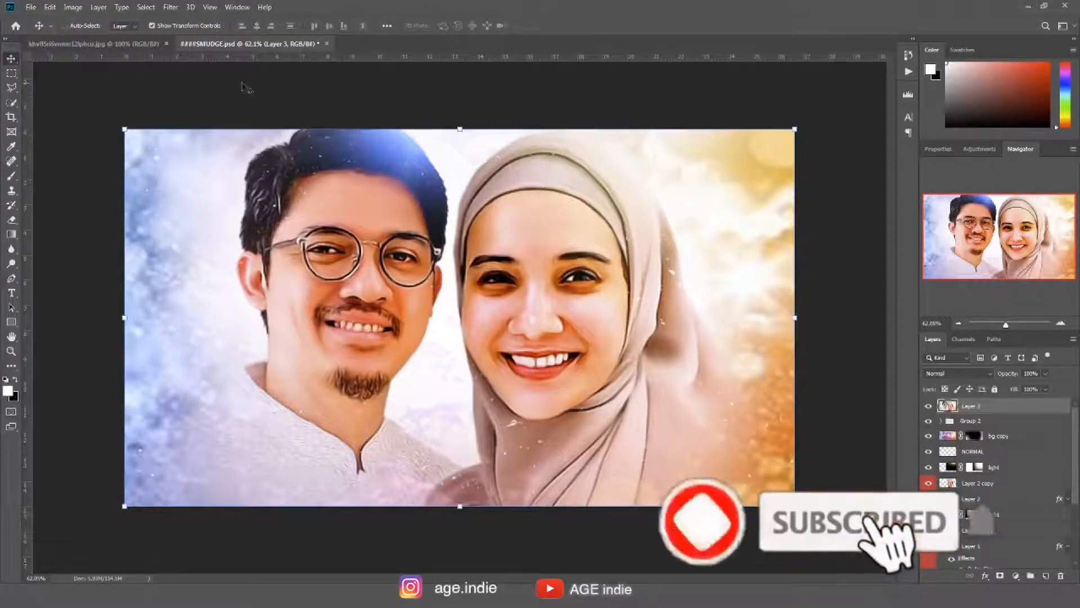
# Slightly lower the saturation of the merged Layer 3 and set its Vibrance to +63.
pyautogui.hotkey('ctrl', 'u')
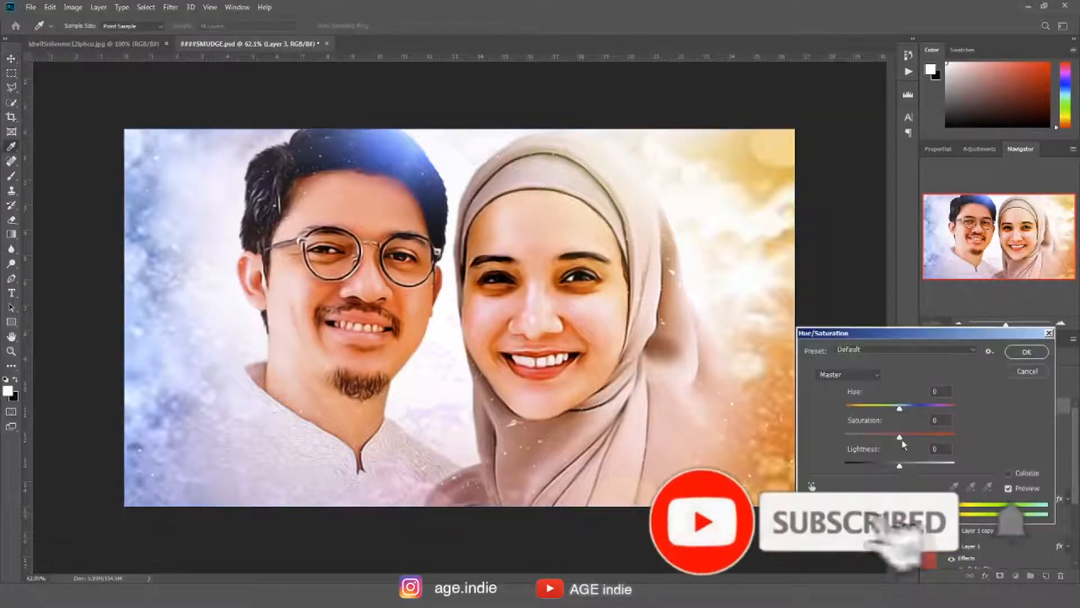
pyautogui.moveTo(900, 438); pyautogui.dragTo(892, 438)
pyautogui.click(1028, 352)
pyautogui.click(73, 7)
pyautogui.moveTo(90, 35)
pyautogui.click(191, 82)
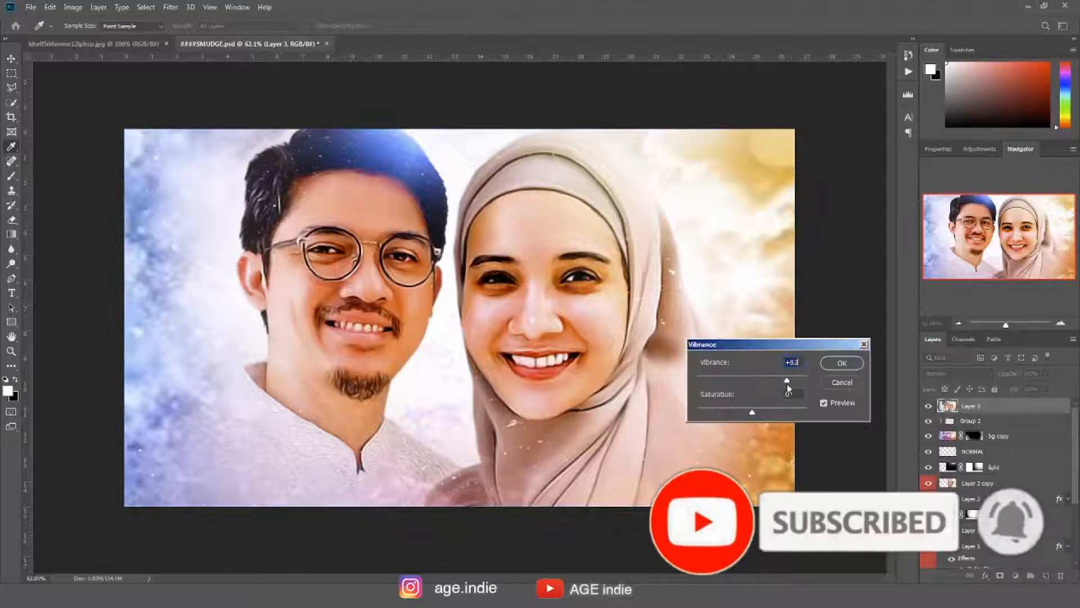
pyautogui.press('Return')
# Duplicate the image as a new document named hdr tone.
pyautogui.click(73, 7)
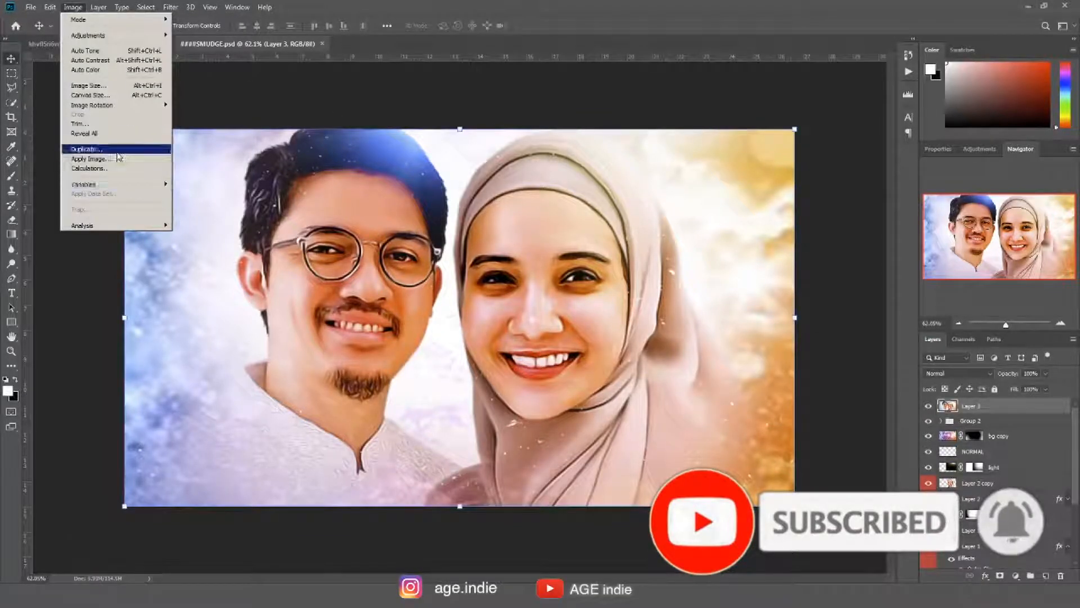
pyautogui.click(112, 149)
pyautogui.write('hdr tone')
pyautogui.press('Return')
# Apply the HDR Toning adjustment to the hdr tone image to strengthen its detail and colour.
pyautogui.click(73, 7)
pyautogui.moveTo(90, 36)
pyautogui.click(281, 220)
pyautogui.click(579, 331)
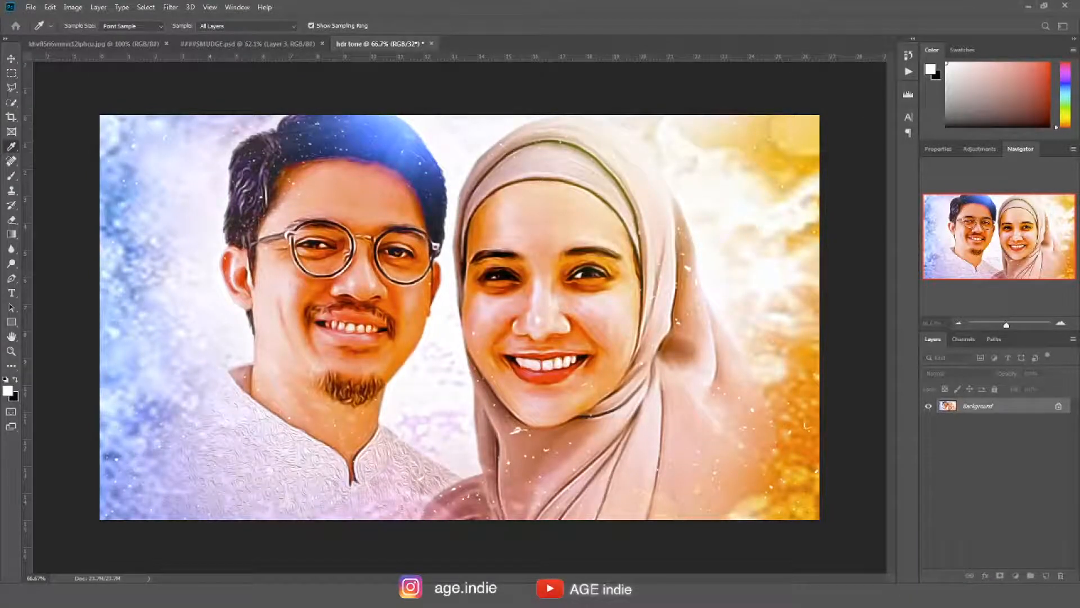
# Set the saturation of the HDR-toned image to -14 with Hue/Saturation.
pyautogui.click(73, 7)
pyautogui.moveTo(90, 35)
pyautogui.click(208, 91)
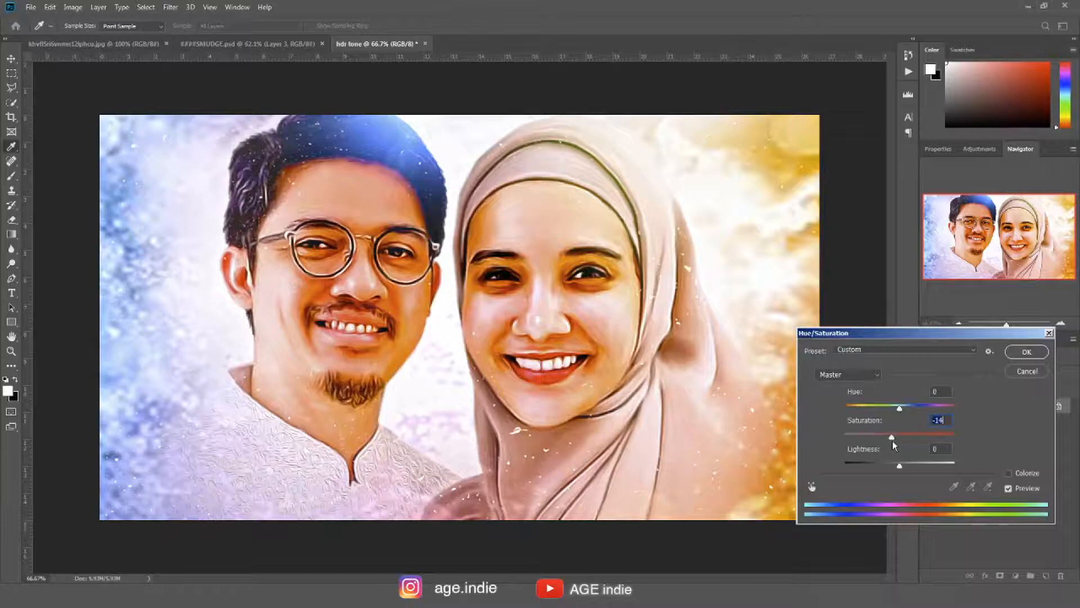
pyautogui.click(1027, 357)
# Examine the finished hdr tone.jpg painting side by side with the original portrait photo, in close-up and in full.
pyautogui.moveTo(225, 441); pyautogui.dragTo(292, 441)
pyautogui.moveTo(703, 169); pyautogui.dragTo(419, 405)
pyautogui.hotkey('ctrl', '0')
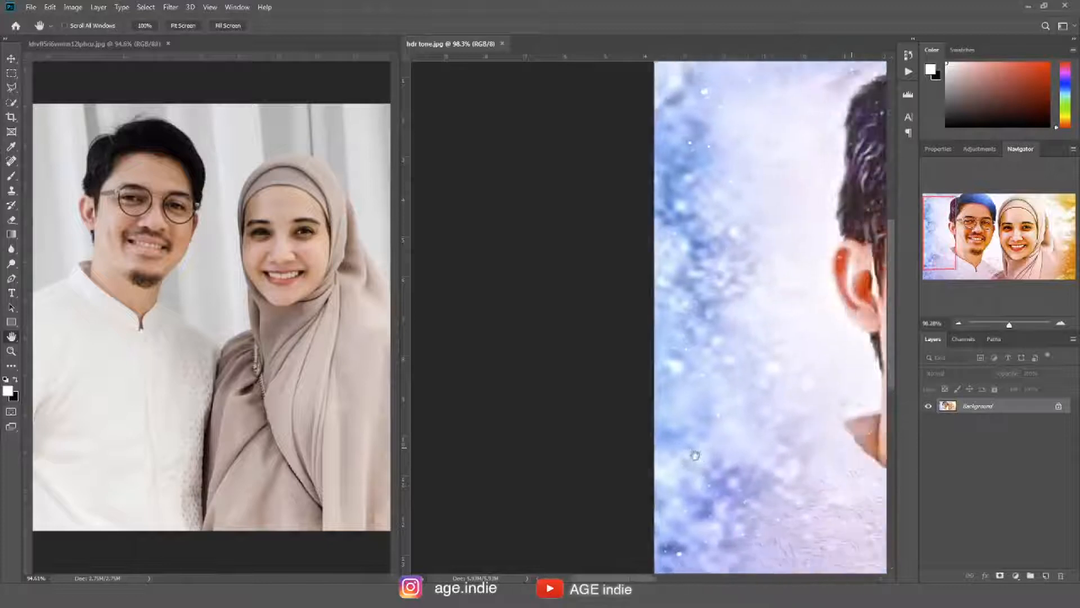
pyautogui.moveTo(695, 455); pyautogui.dragTo(553, 472)
pyautogui.moveTo(783, 468); pyautogui.dragTo(708, 476)
pyautogui.moveTo(803, 484); pyautogui.dragTo(724, 480)
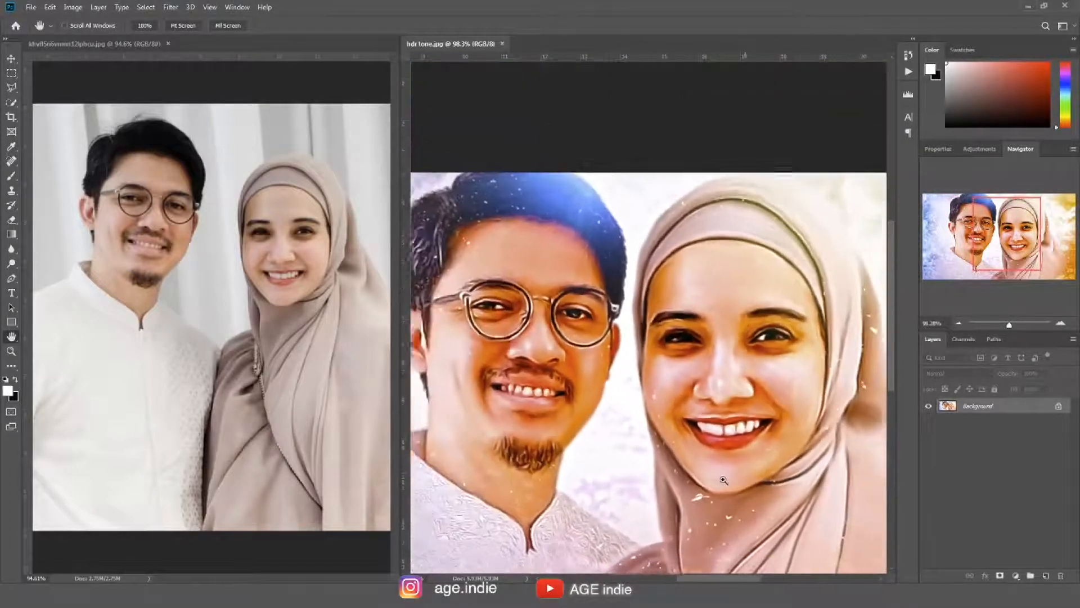
pyautogui.moveTo(632, 480); pyautogui.dragTo(654, 435)
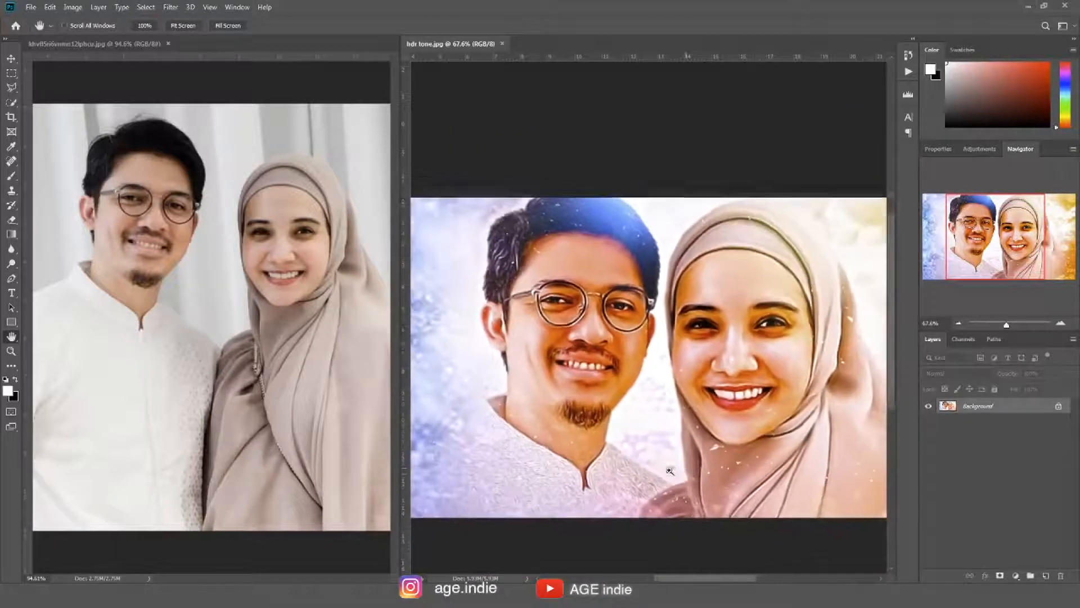
pyautogui.moveTo(726, 460); pyautogui.dragTo(718, 470)
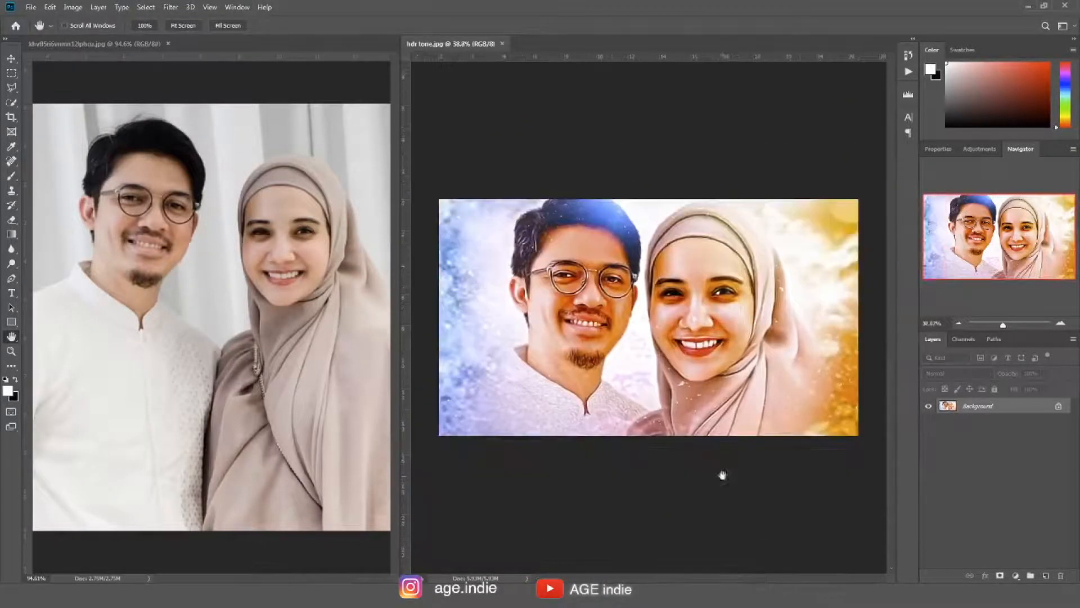